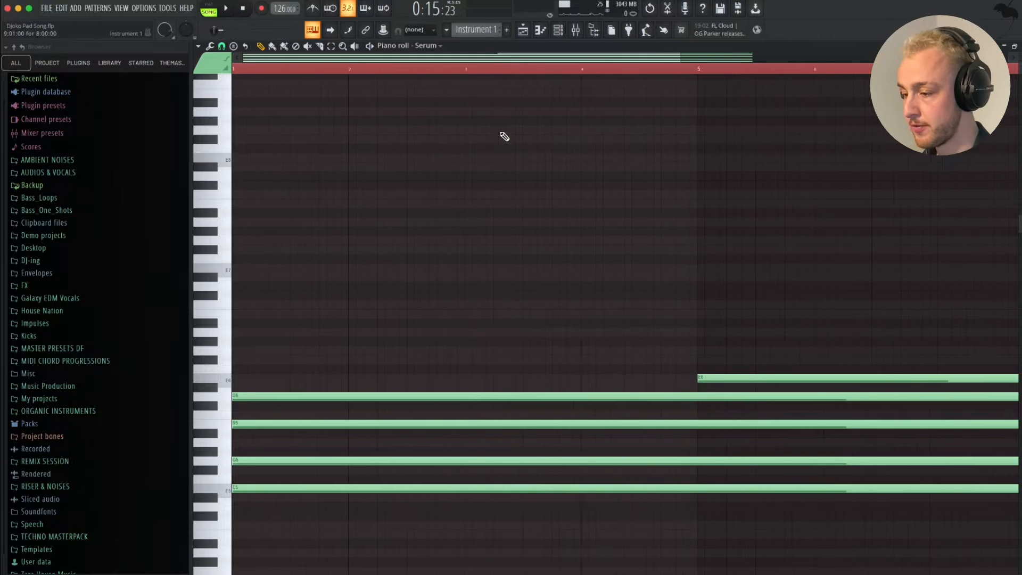
- Switch playback to pattern mode, briefly play the Instrument 1 chords and examine their notes across all eight bars
scroll(505, 137, down, 7)
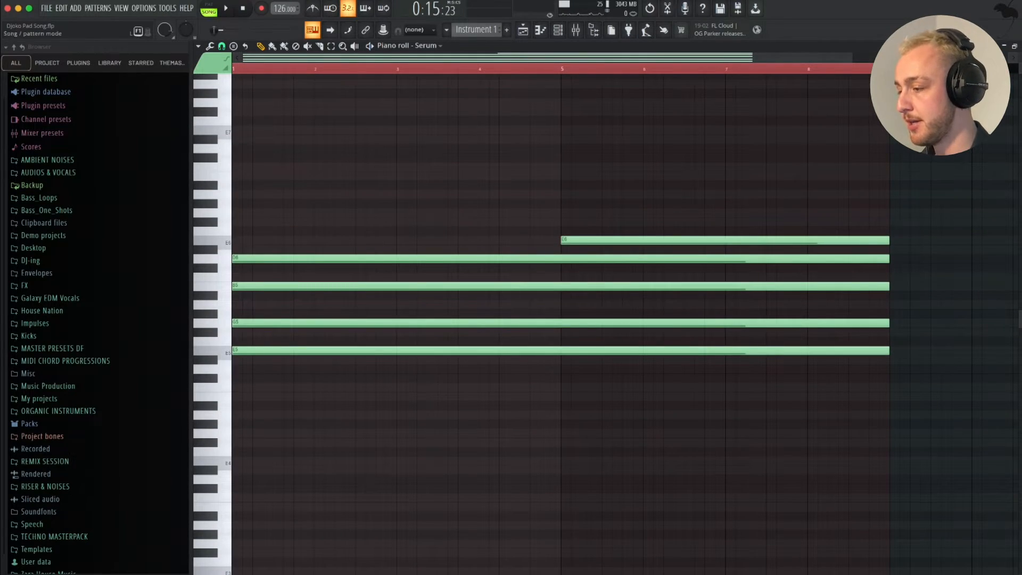
key(l)
key(space)
key(space)
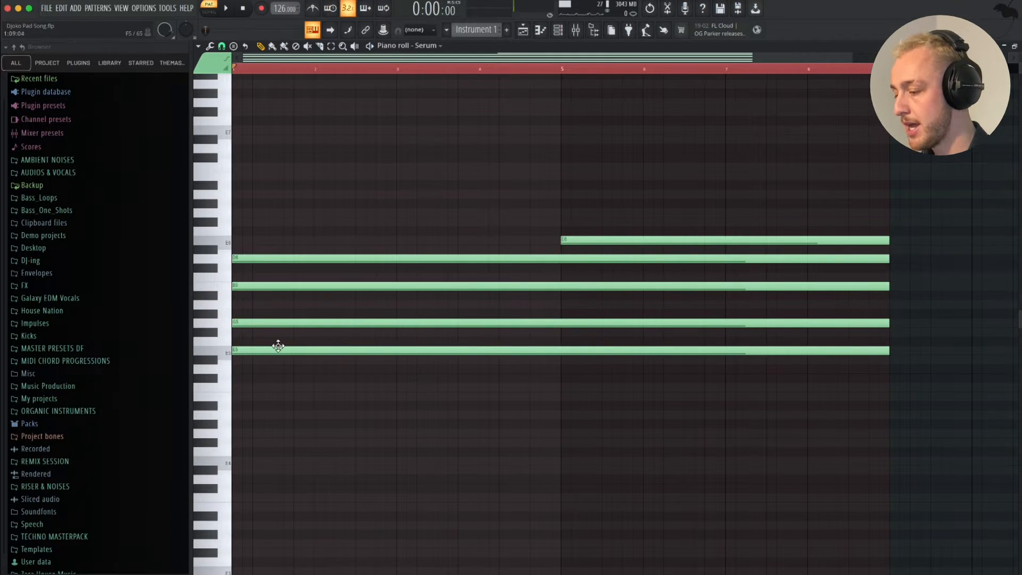
scroll(283, 346, down, 2)
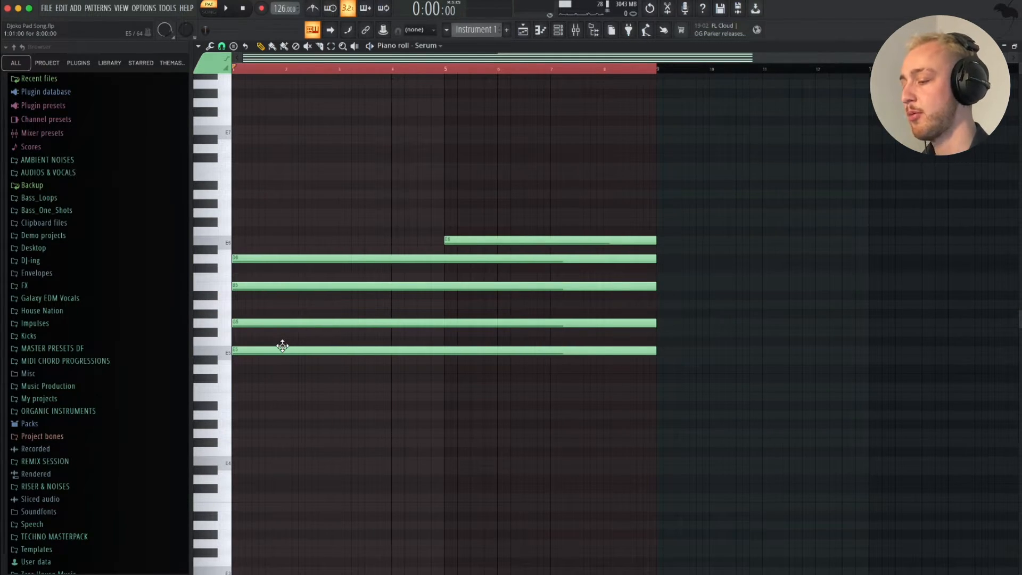
- Open the Bassline pattern from the playlist in the piano roll and set its scale highlighting to Minor Hungarian
key(F5)
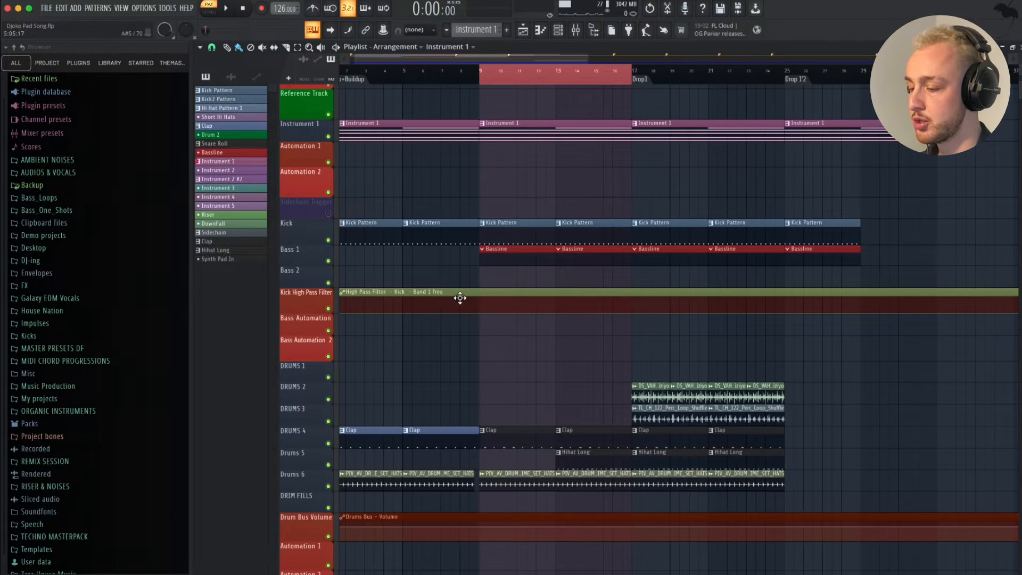
double_click(507, 257)
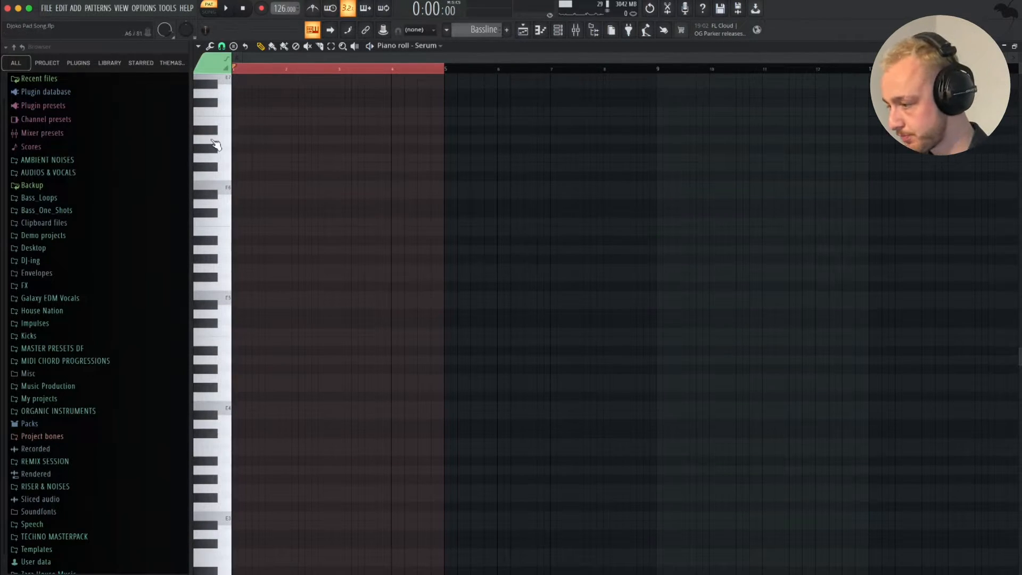
click(200, 47)
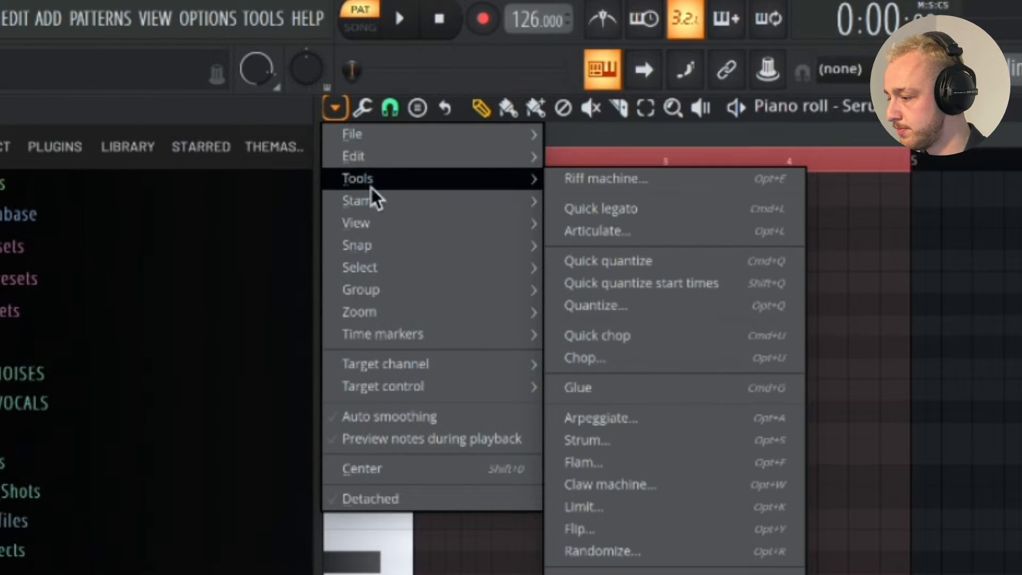
mouse_move(380, 230)
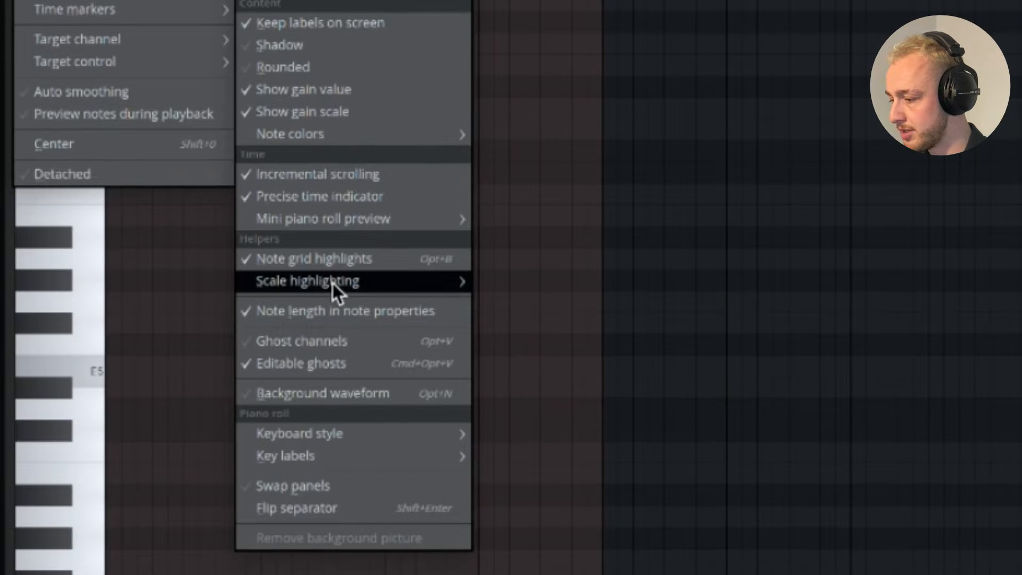
mouse_move(334, 283)
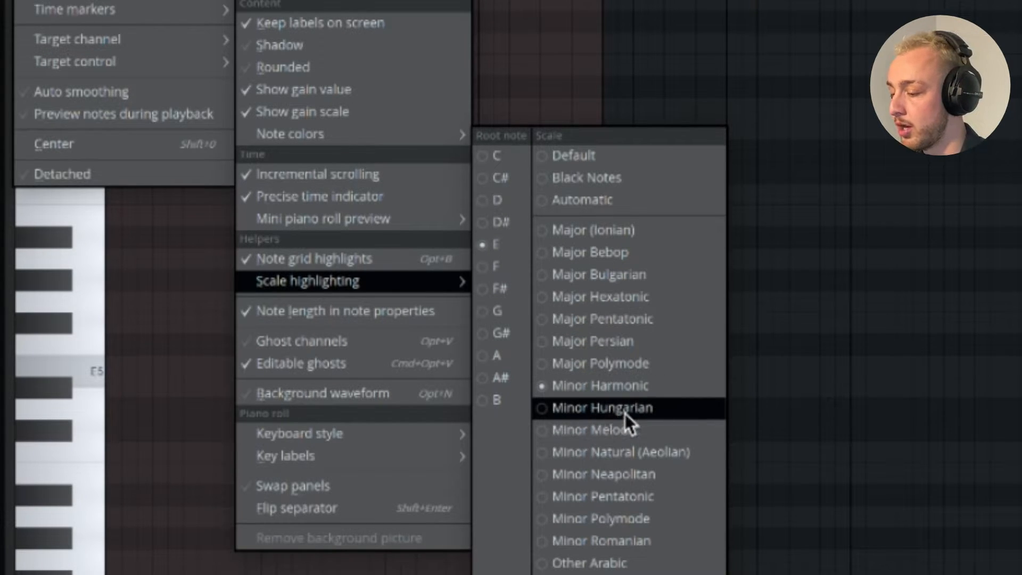
click(603, 408)
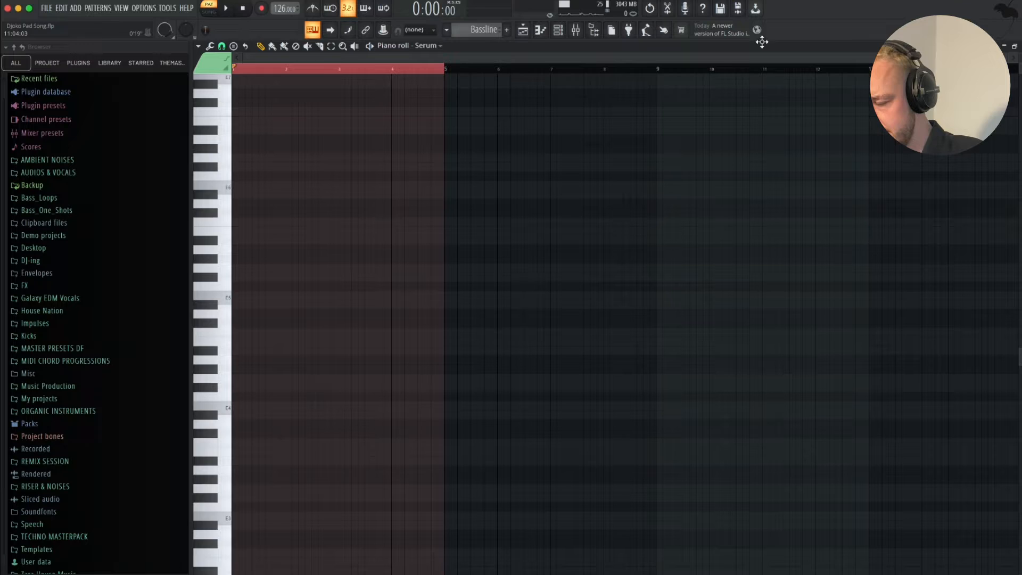
- Draw six back-to-back E4 notes, each 0:02:00 long, from the start of the Bassline pattern
scroll(464, 146, down, 2)
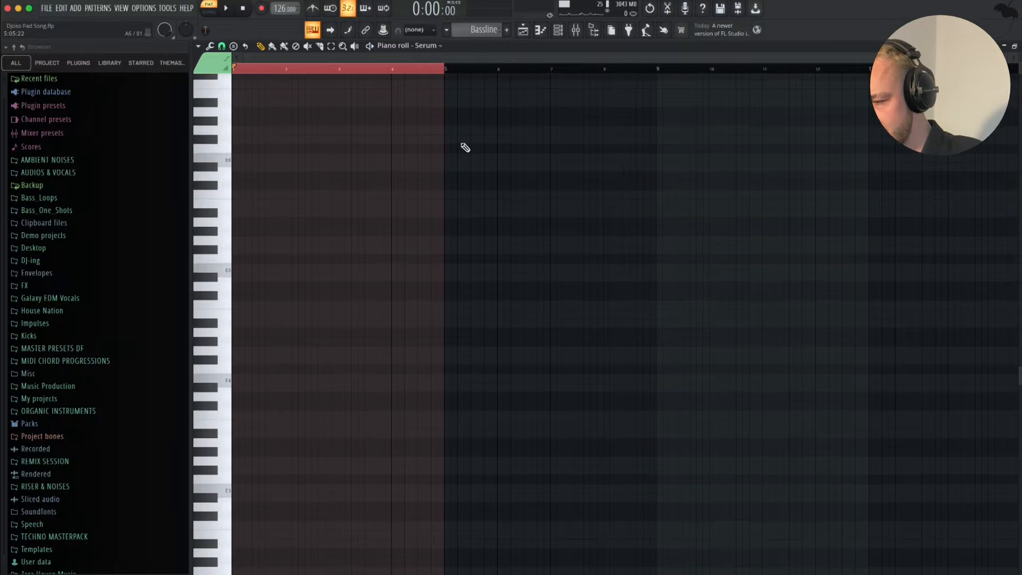
ctrl+scroll(345, 208, up, 3)
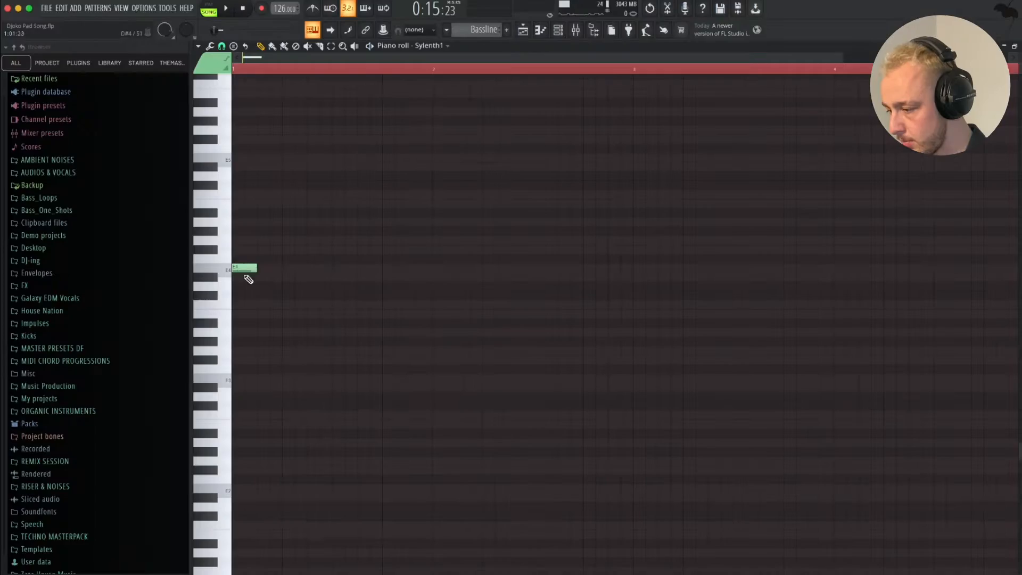
click(242, 270)
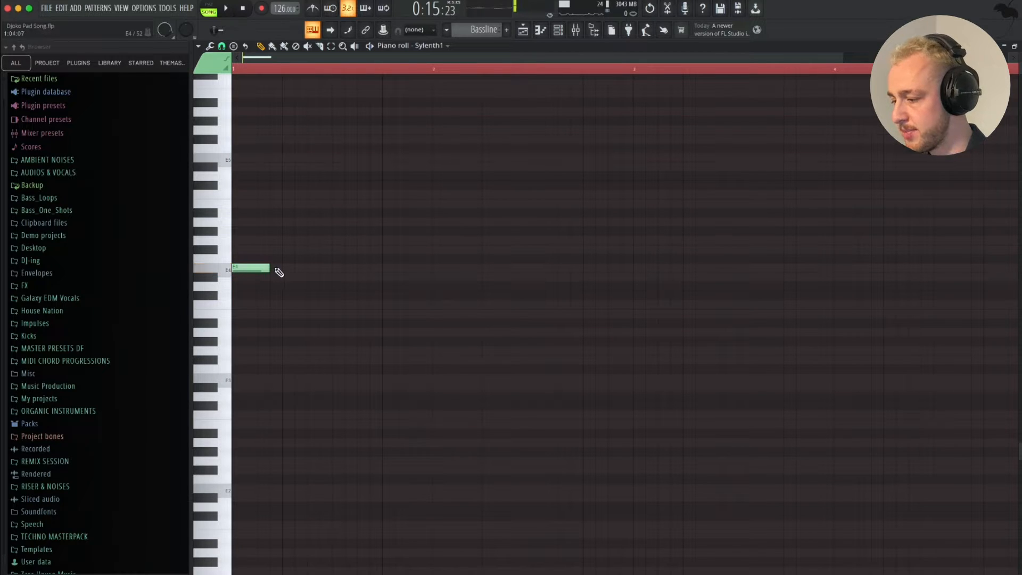
click(298, 268)
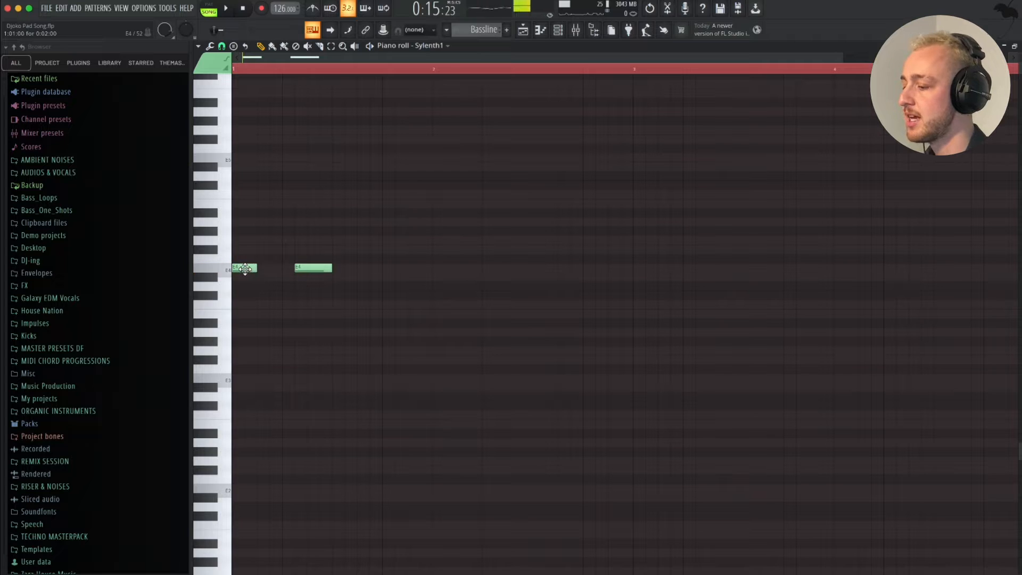
scroll(245, 269, up, 2)
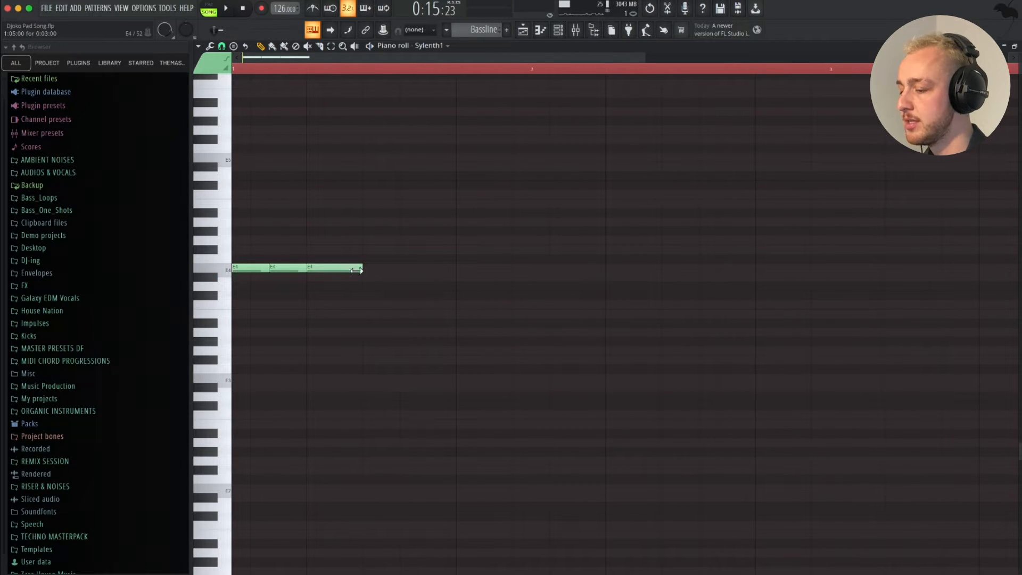
click(363, 269)
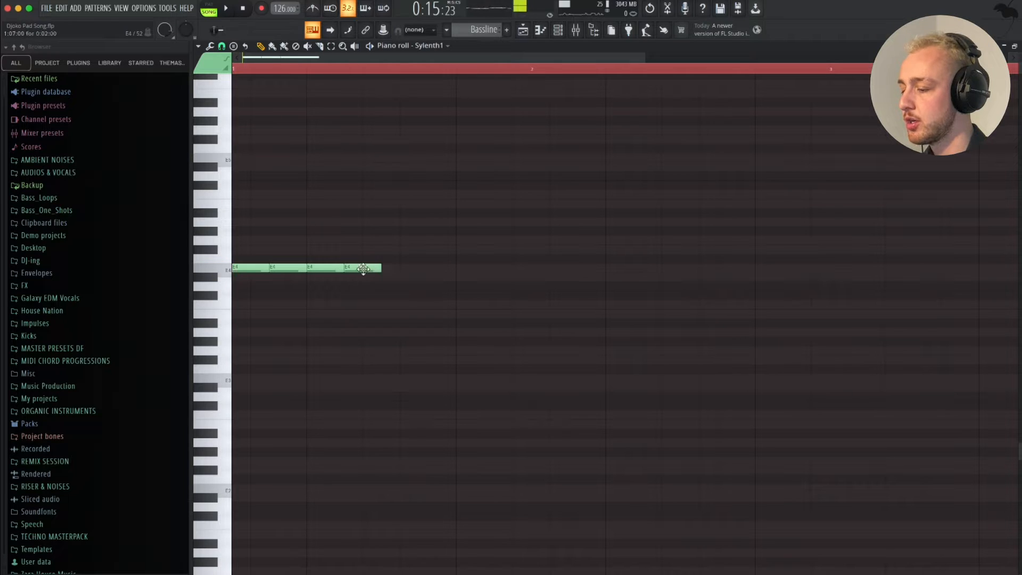
click(429, 269)
- Extend the run to seven E4 notes and end the first bar with a G4 note, auditioning during playback
key(space)
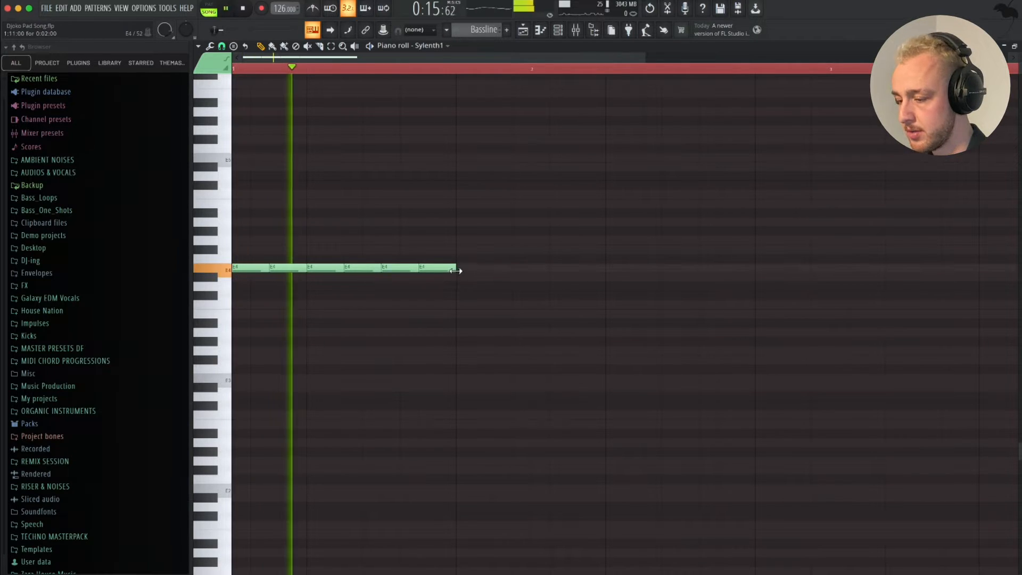
click(465, 269)
drag(480, 268, 481, 238)
click(504, 269)
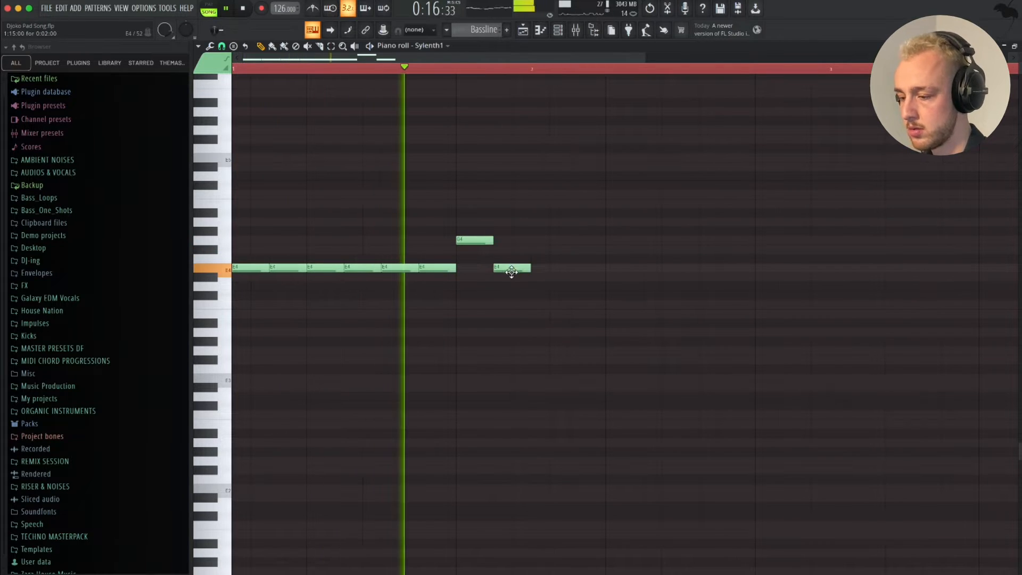
key(space)
key(space)
drag(482, 239, 478, 268)
- Duplicate the first bar of bass notes into bar two and raise the duplicate's last note to A4
key(ctrl+a)
key(ctrl+b)
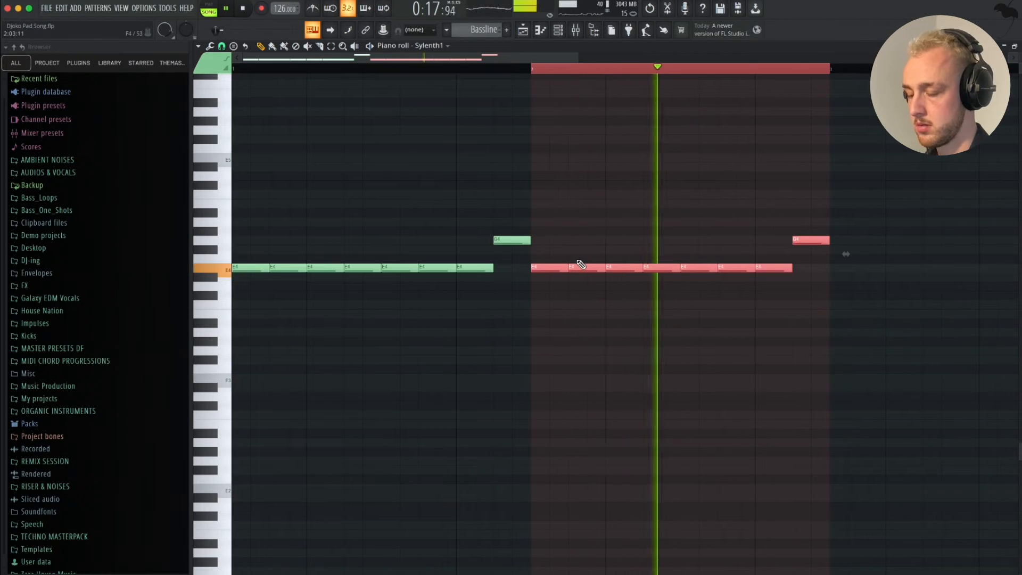
scroll(579, 263, down, 2)
scroll(580, 264, right, 2)
key(space)
click(561, 215)
right_click(572, 215)
scroll(694, 217, left, 2)
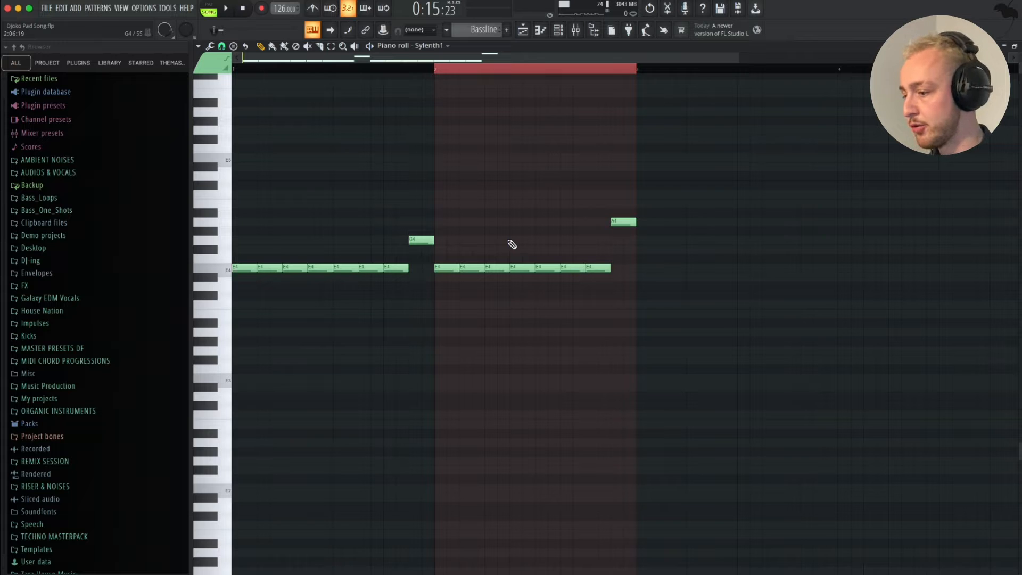
key(space)
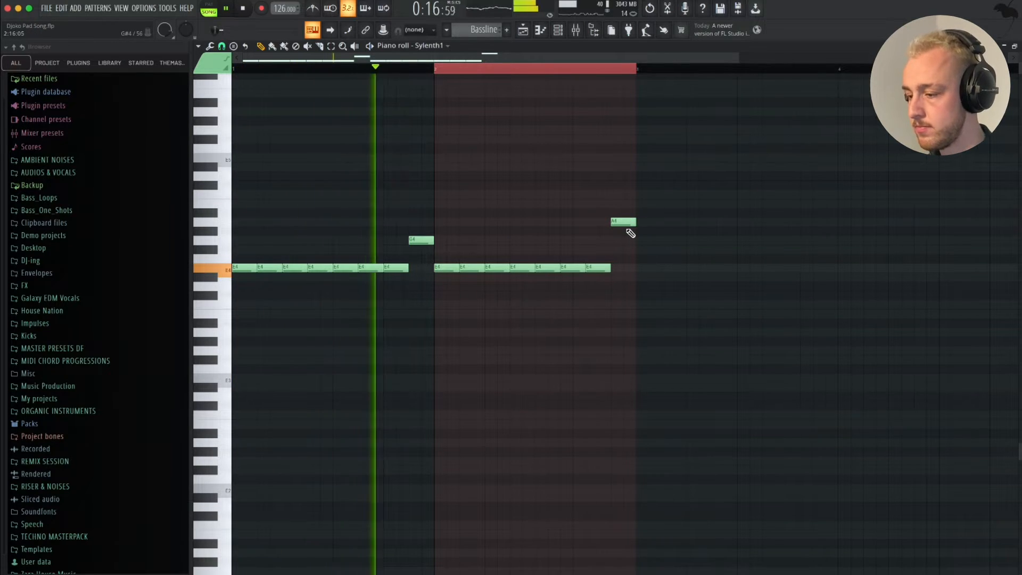
- Duplicate the two-bar bass phrase to fill four bars, deselect the notes and listen to the result
scroll(632, 232, right, 3)
key(super+a)
key(ctrl+b)
scroll(584, 219, down, 1)
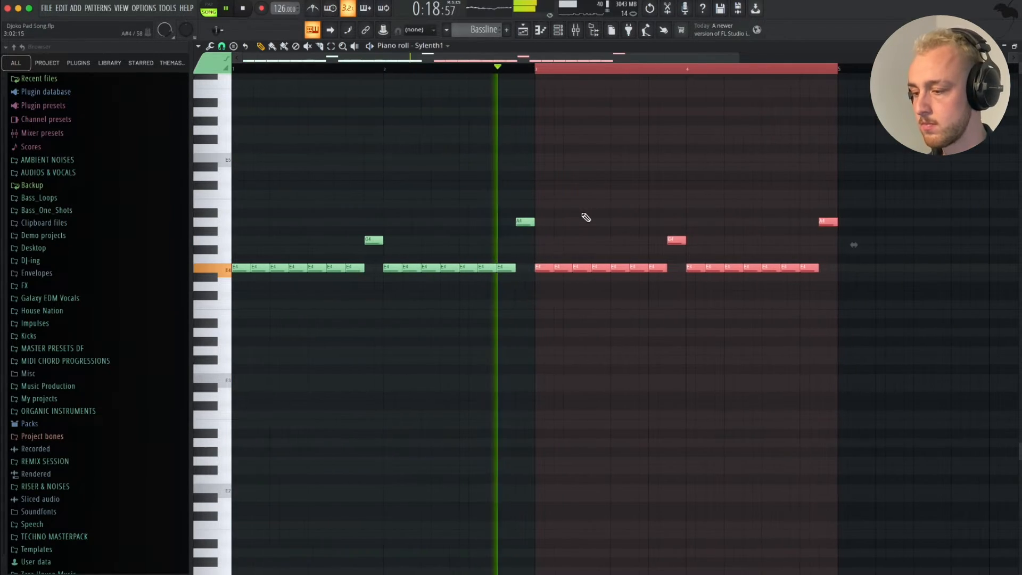
key(super+d)
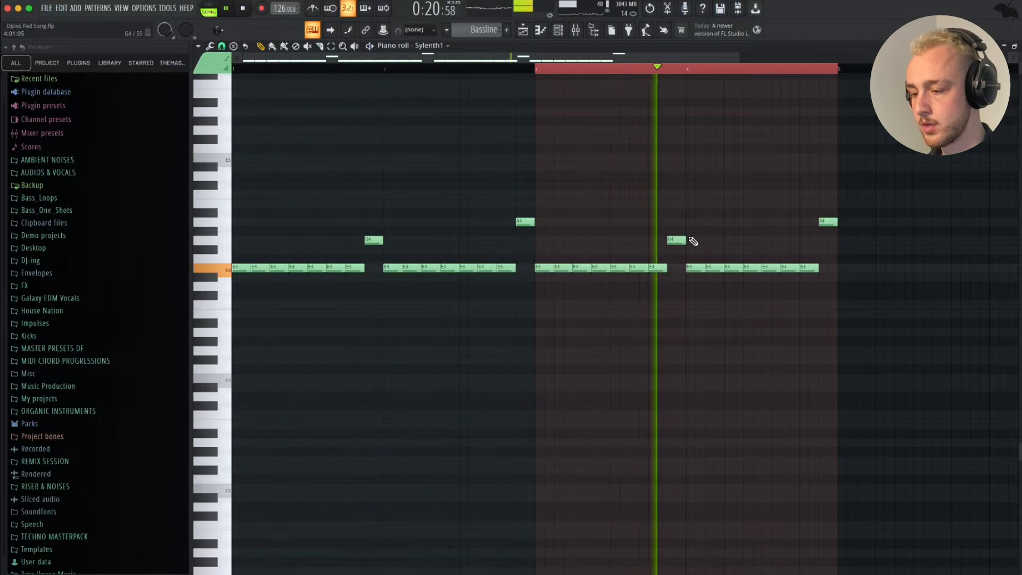
scroll(692, 238, down, 1)
scroll(703, 280, up, 2)
key(space)
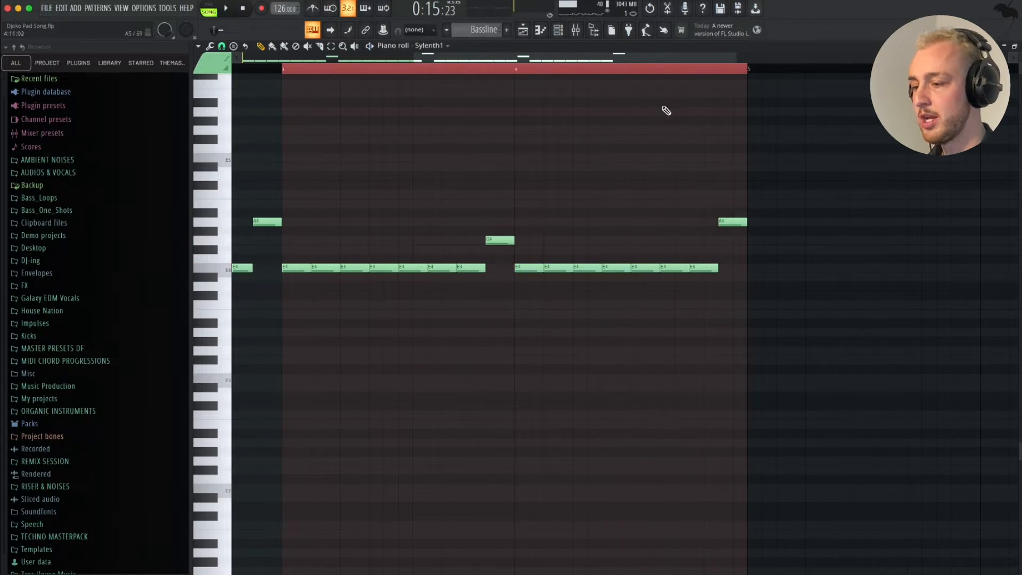
- Vary the fourth bar of the bassline by raising its fourth and sixth notes to G4, checking with playback
scroll(591, 96, down, 2)
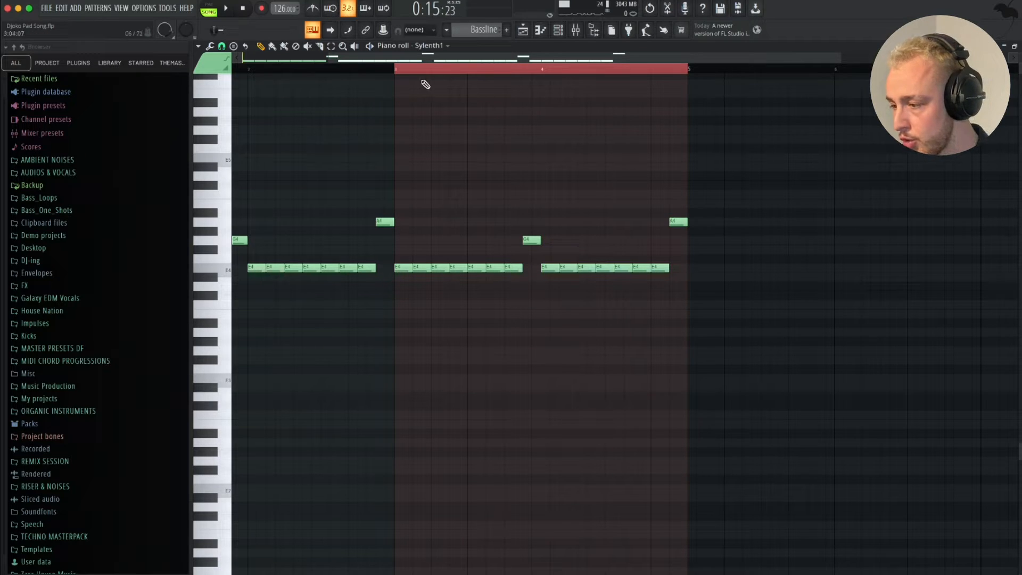
scroll(537, 157, up, 1)
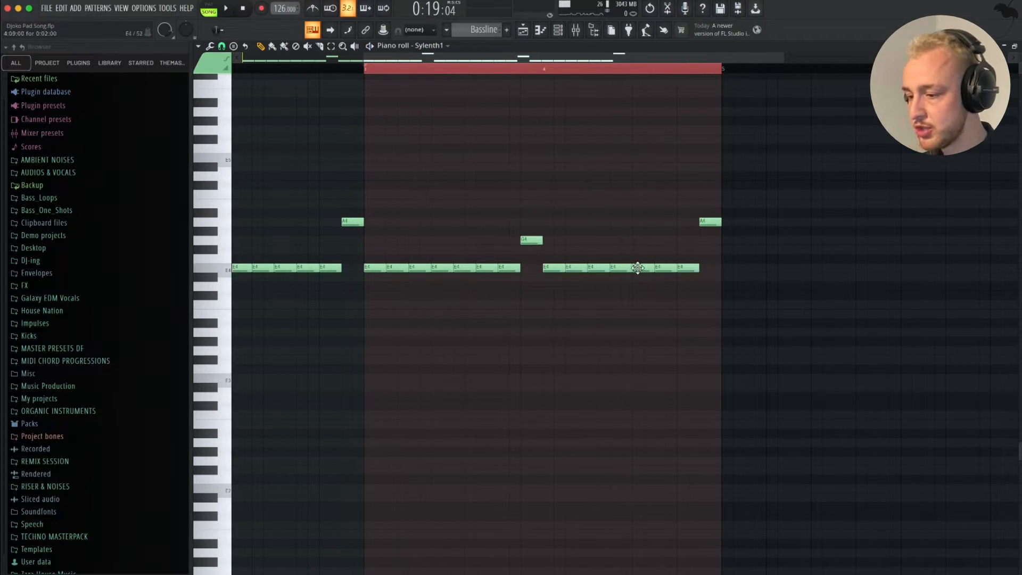
drag(640, 271, 640, 239)
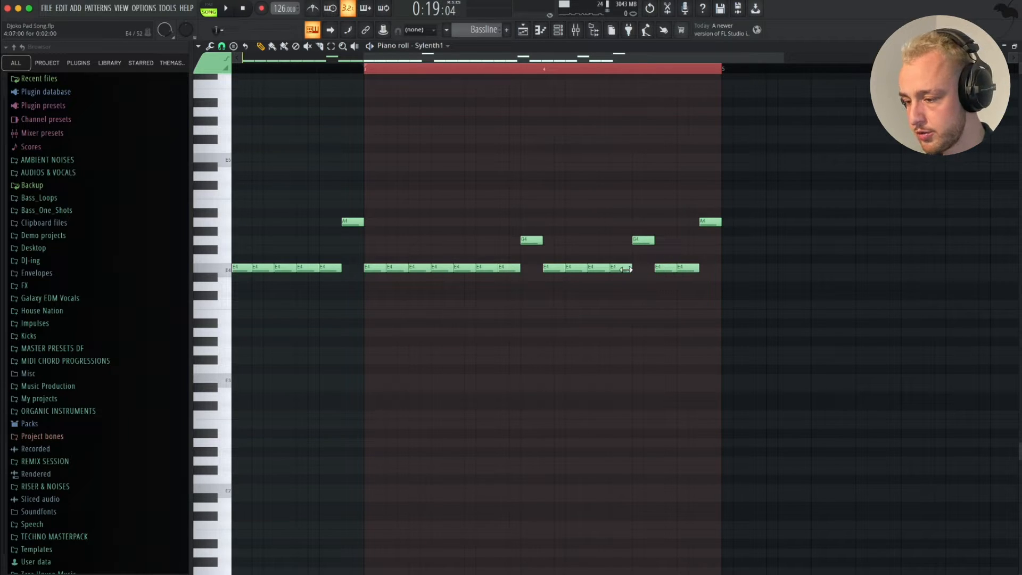
drag(618, 267, 666, 220)
key(space)
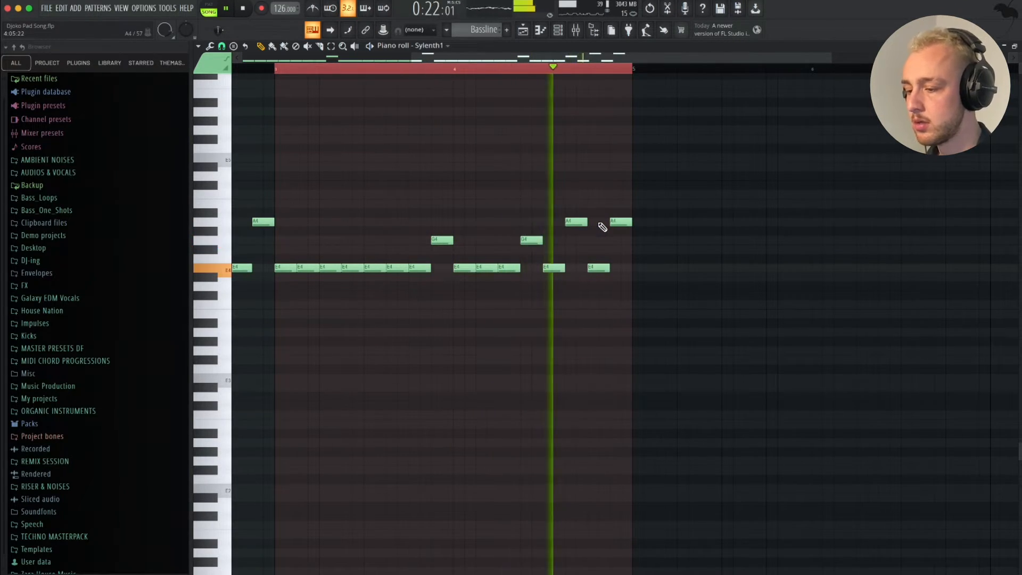
scroll(633, 217, down, 2)
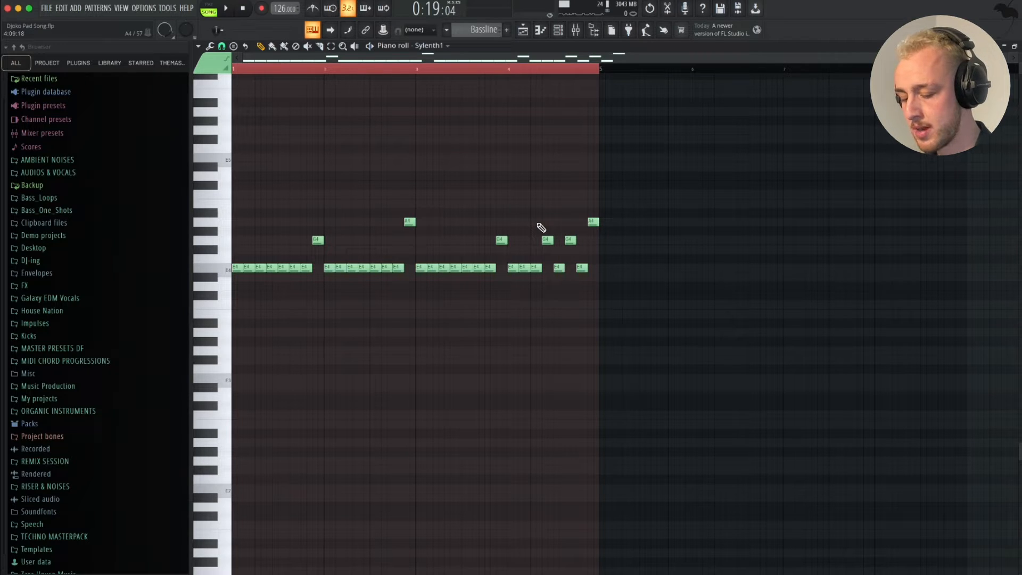
- Transpose the whole bassline down one octave and play it back, including within the playlist arrangement
key(ctrl+Down)
key(space)
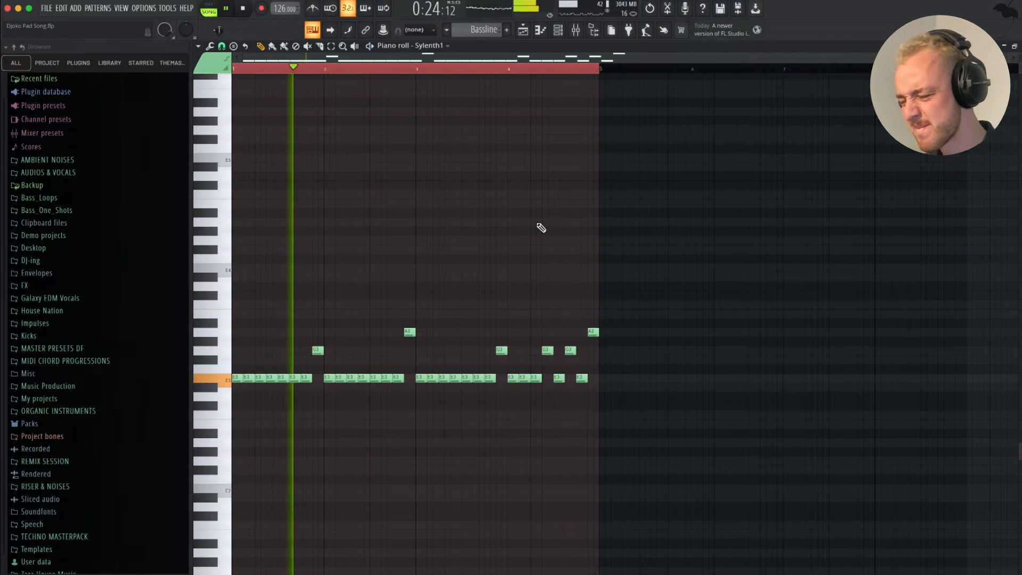
scroll(503, 290, down, 4)
key(space)
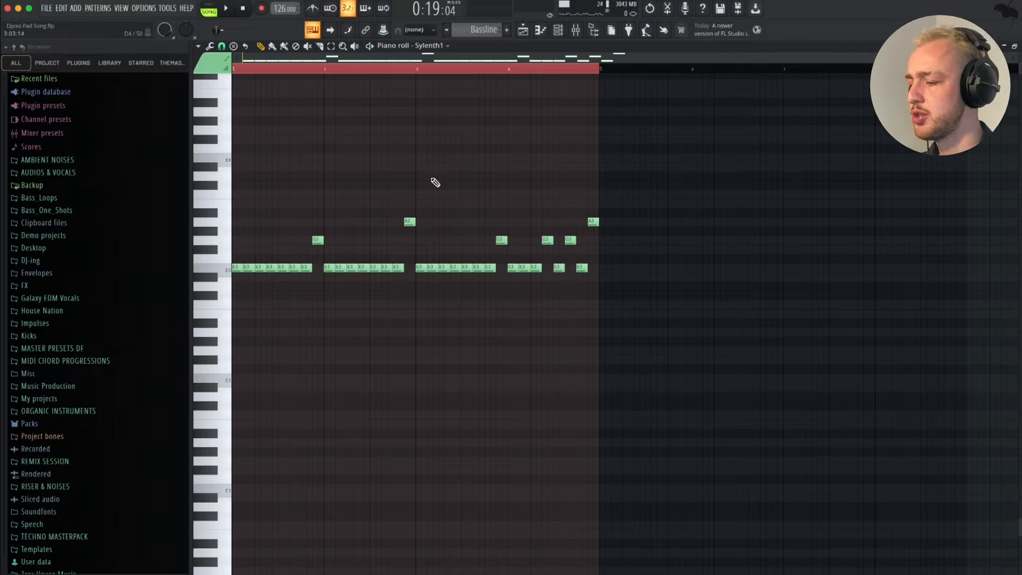
key(space)
key(F5)
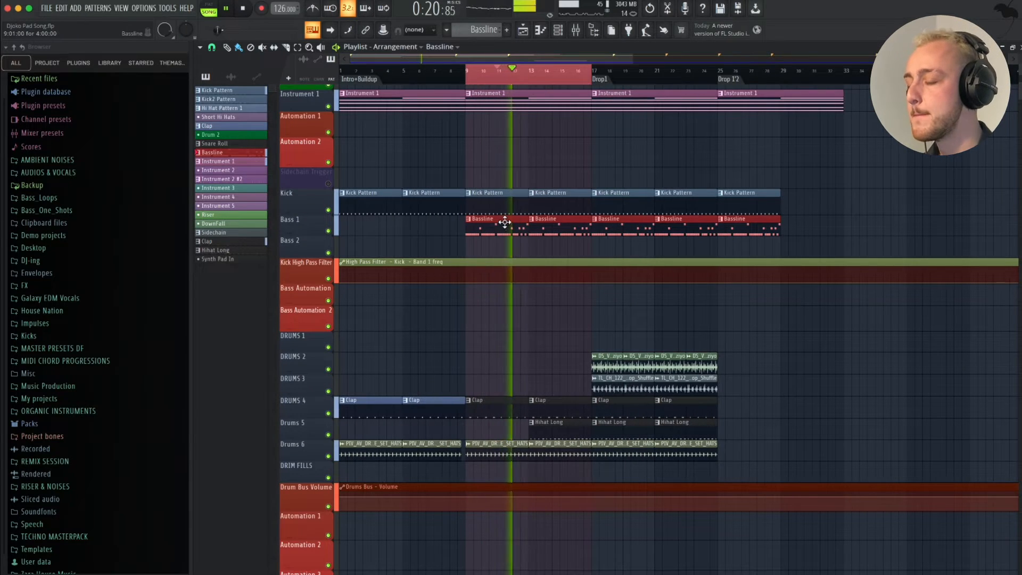
key(space)
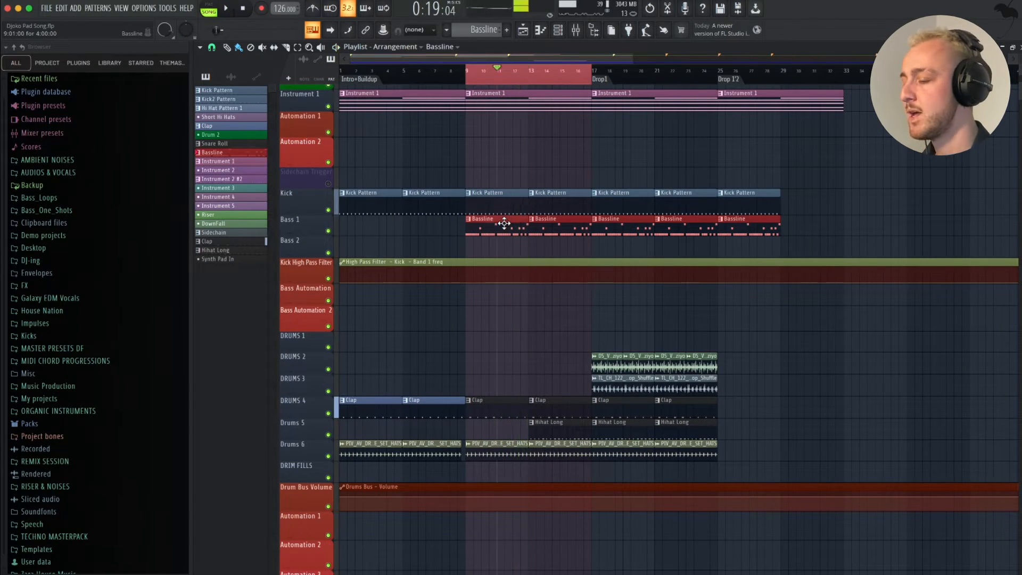
- Open the Bassline clip in the piano roll and start bar one with three separated E5 notes, shortening the second to one step
double_click(504, 223)
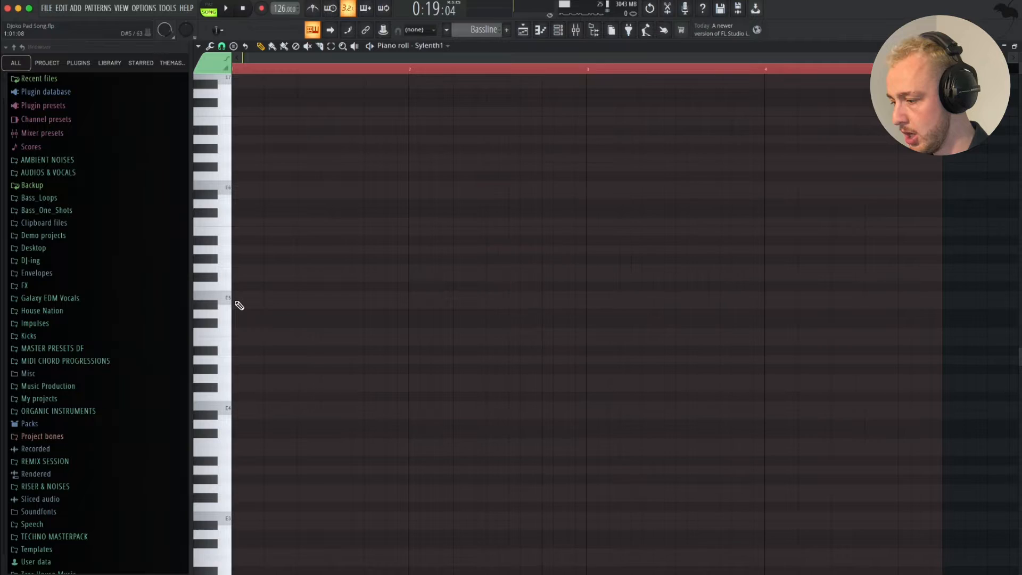
scroll(239, 305, down, 2)
click(242, 270)
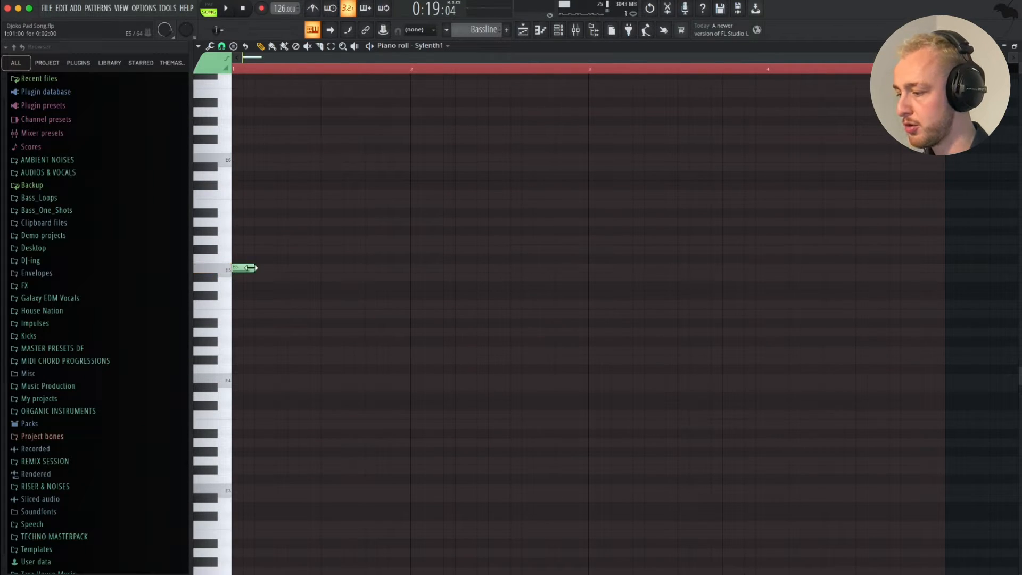
scroll(360, 242, up, 1)
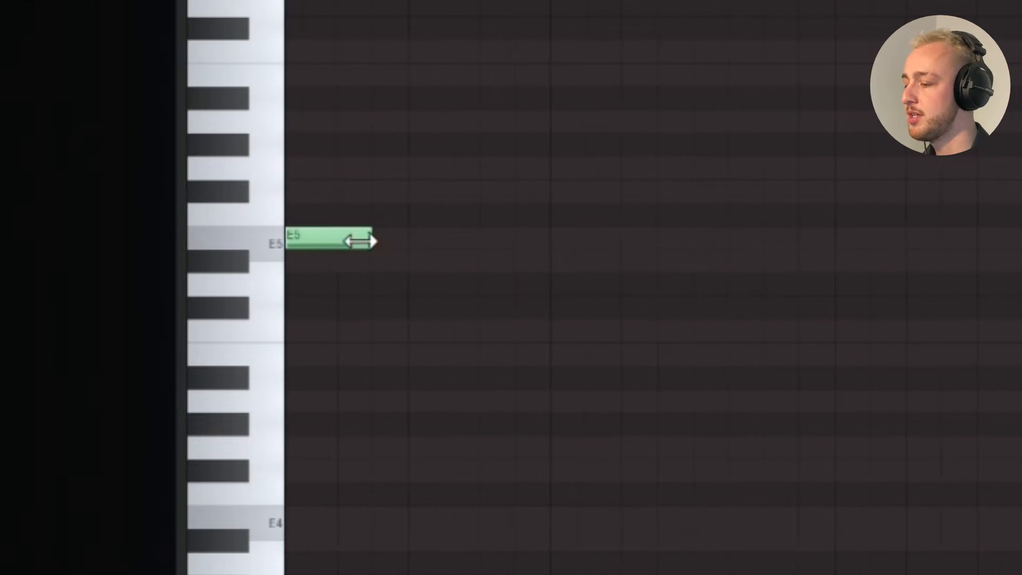
click(404, 239)
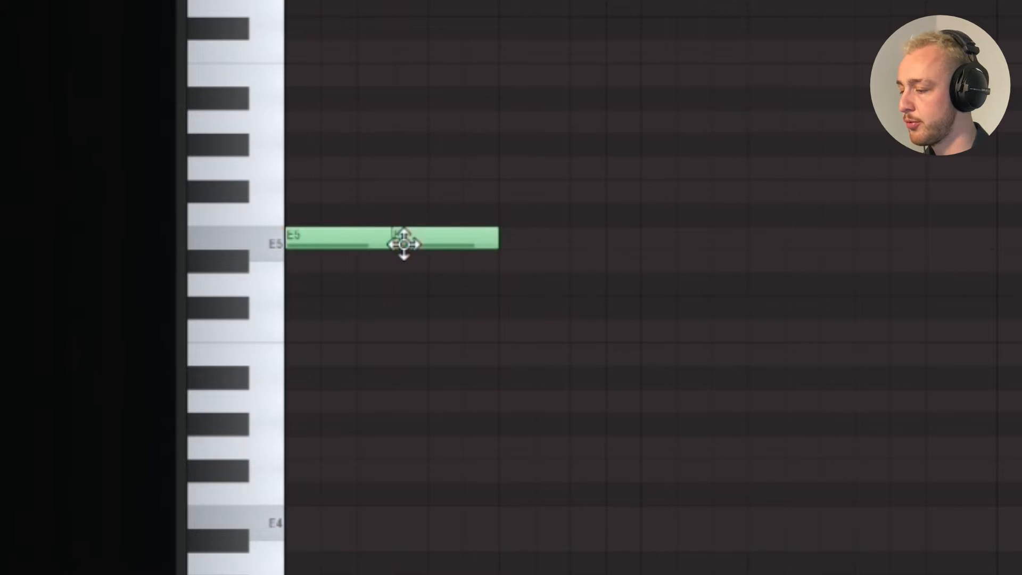
drag(505, 240, 433, 241)
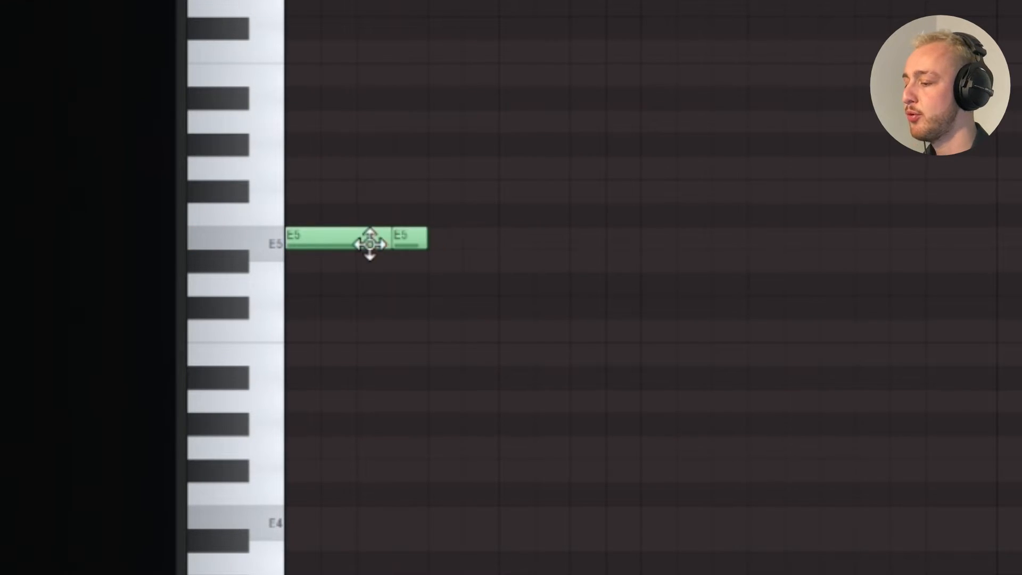
click(501, 241)
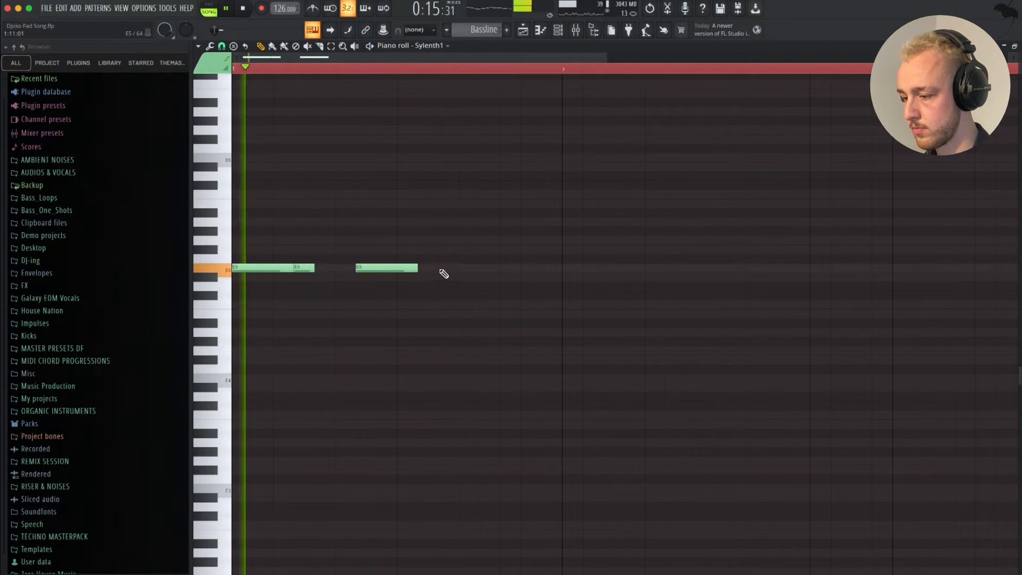
- Complete bar one with three consecutive E5 notes, each two steps long
click(442, 269)
drag(500, 273, 480, 271)
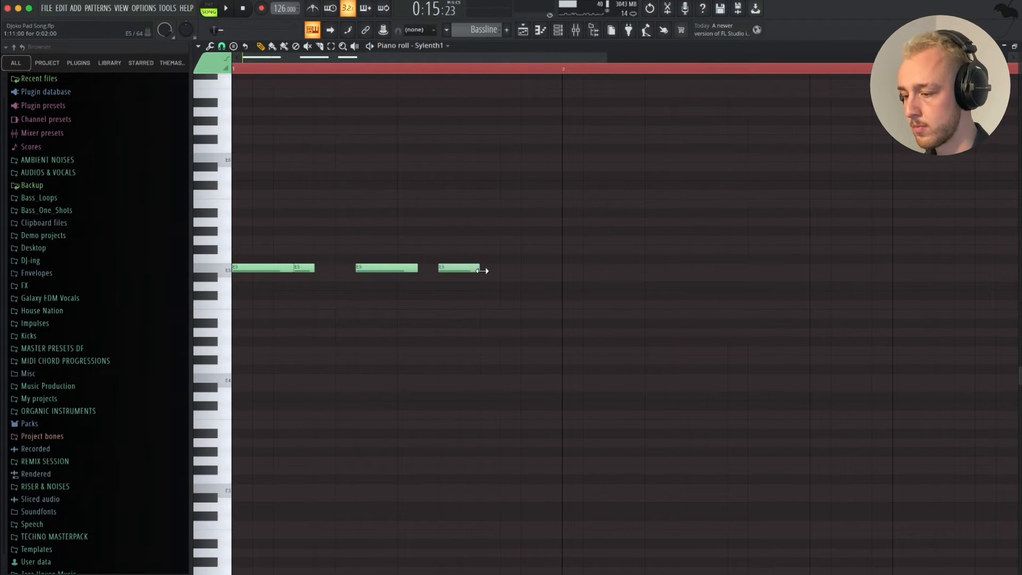
click(486, 269)
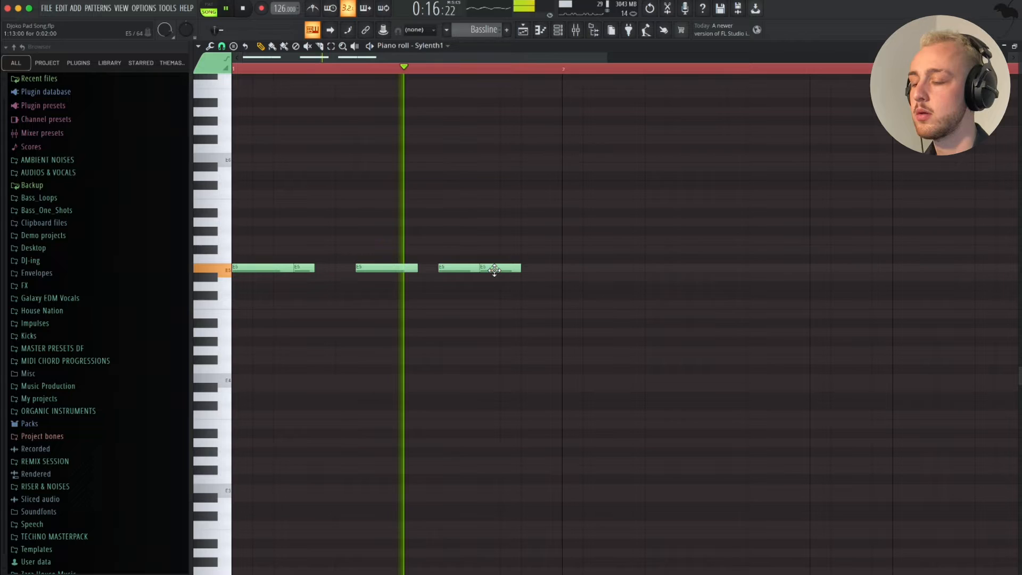
click(529, 270)
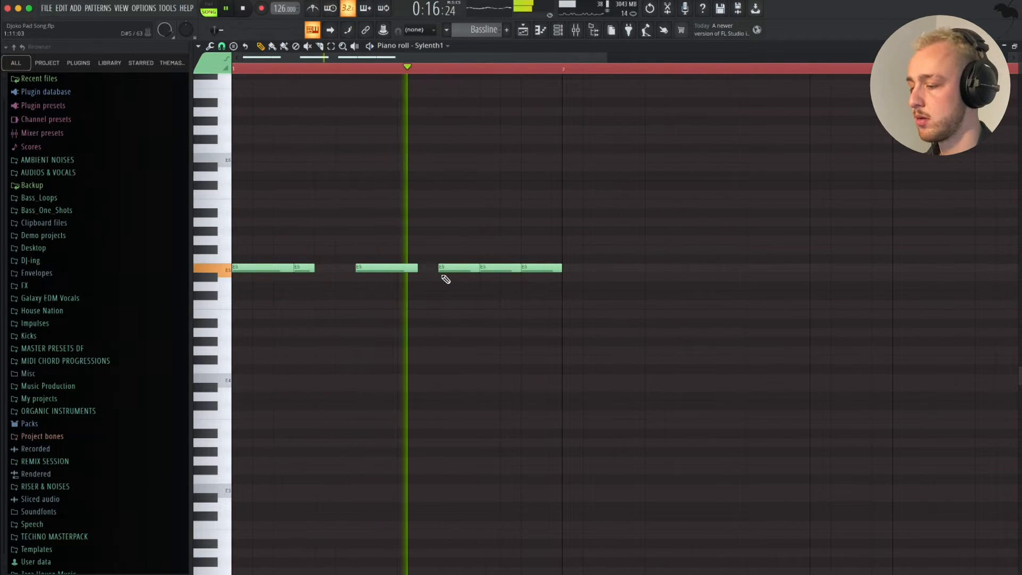
- Select the one-bar E5 phrase and duplicate it to fill four bars
key(ctrl+a)
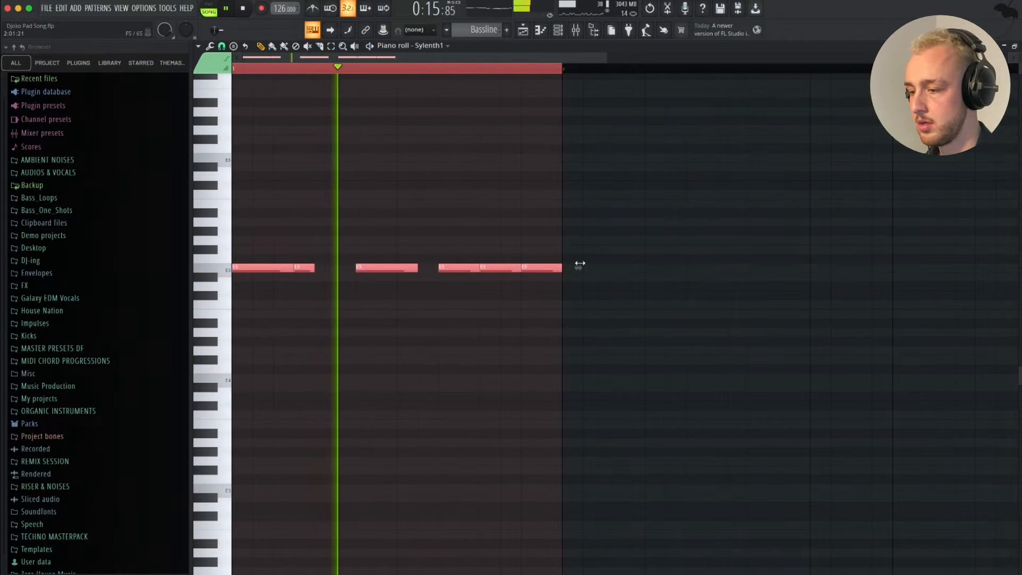
key(ctrl+b)
scroll(594, 285, down, 2)
key(ctrl+b)
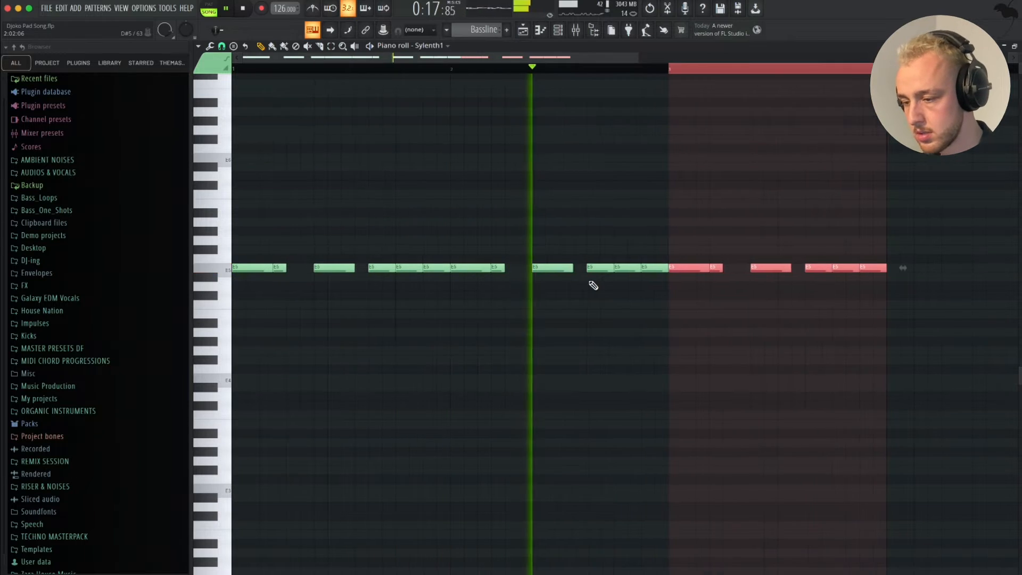
scroll(594, 286, down, 2)
key(ctrl+b)
scroll(719, 281, up, 2)
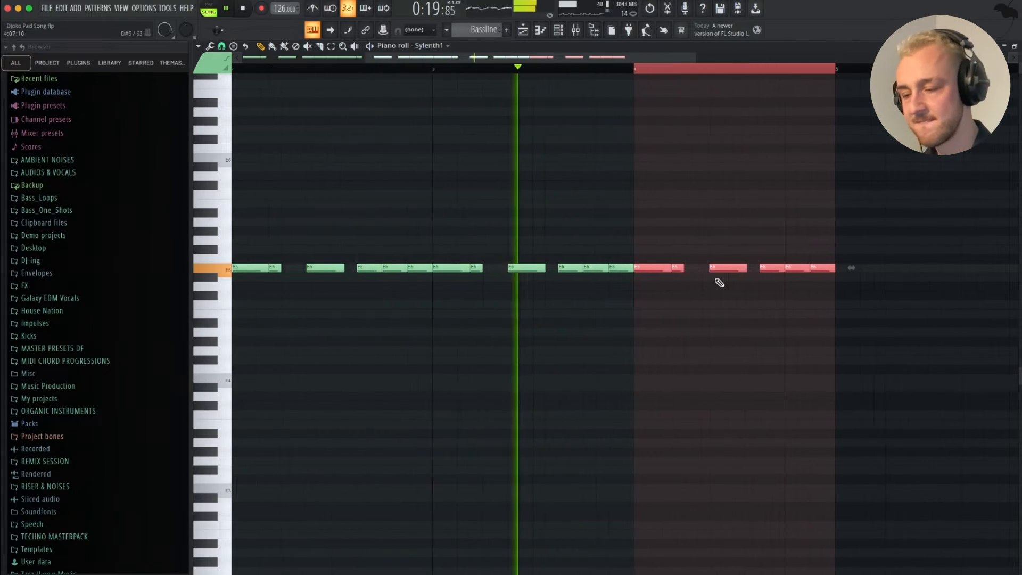
- Transpose the whole four-bar phrase down two octaves to E3 and listen to it with the track
key(ctrl+a)
scroll(829, 312, down, 2)
key(ctrl+Down)
key(ctrl+Down)
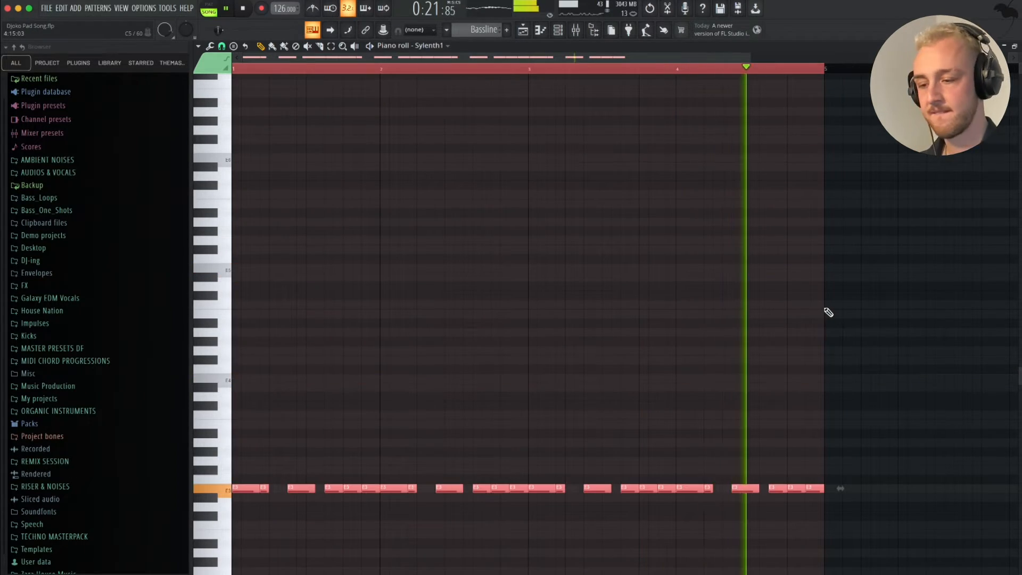
scroll(828, 312, down, 3)
scroll(829, 313, down, 1)
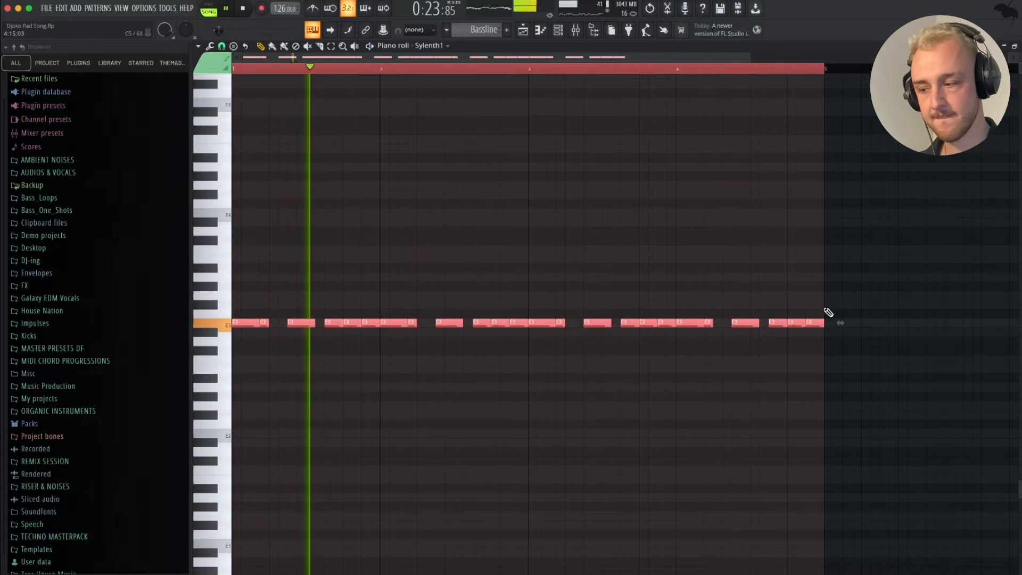
scroll(517, 288, up, 3)
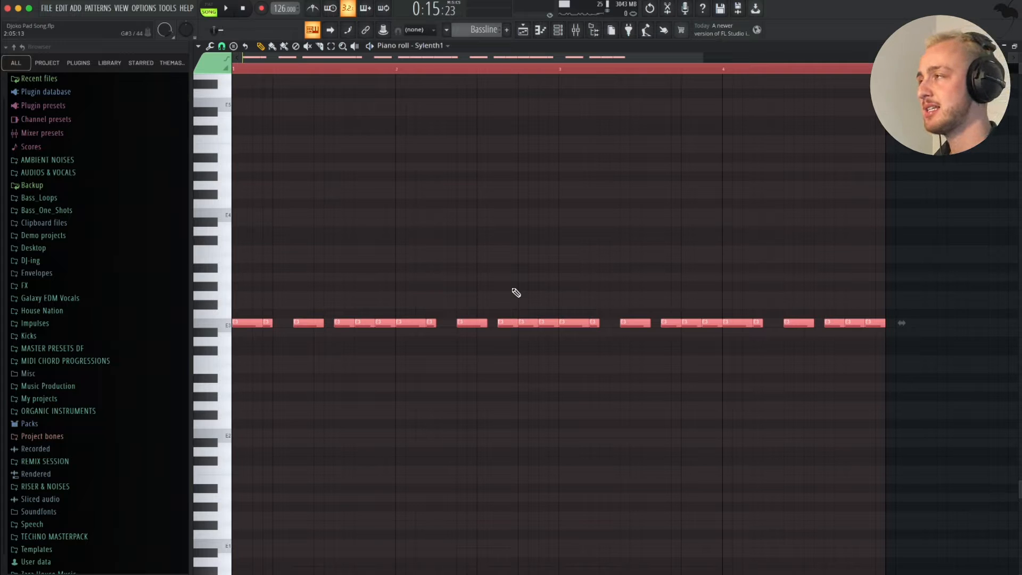
- Transpose the bassline up one octave, end bars one to three on G4, A4 and G4, and listen from bar four
scroll(488, 286, down, 3)
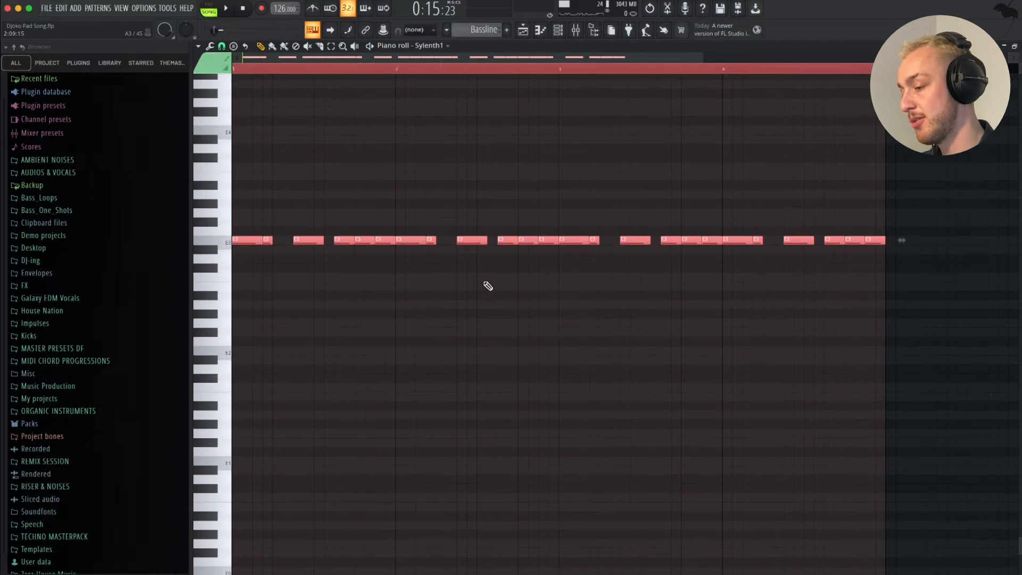
click(397, 160)
right_click(407, 158)
scroll(406, 160, up, 2)
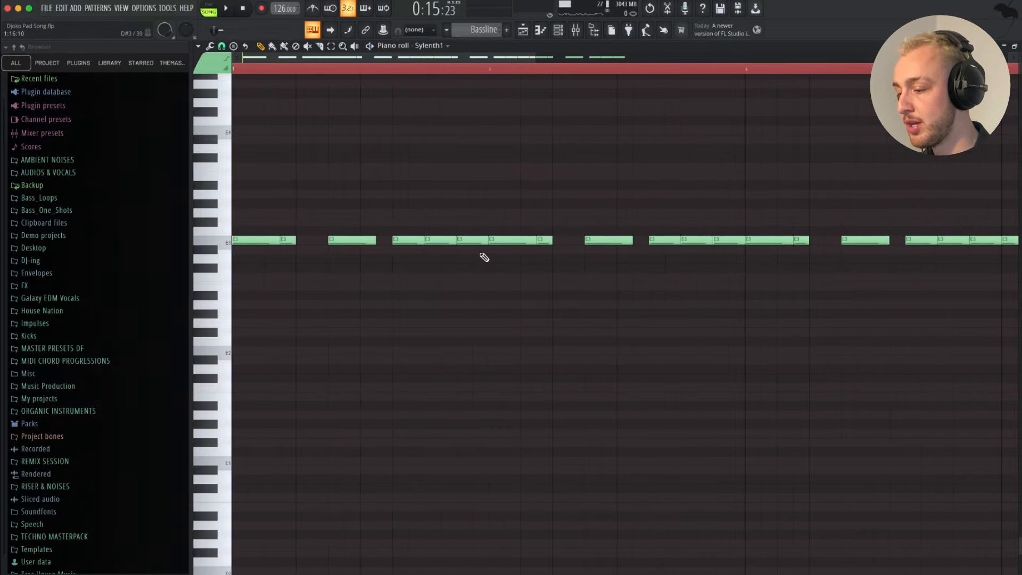
scroll(471, 202, down, 2)
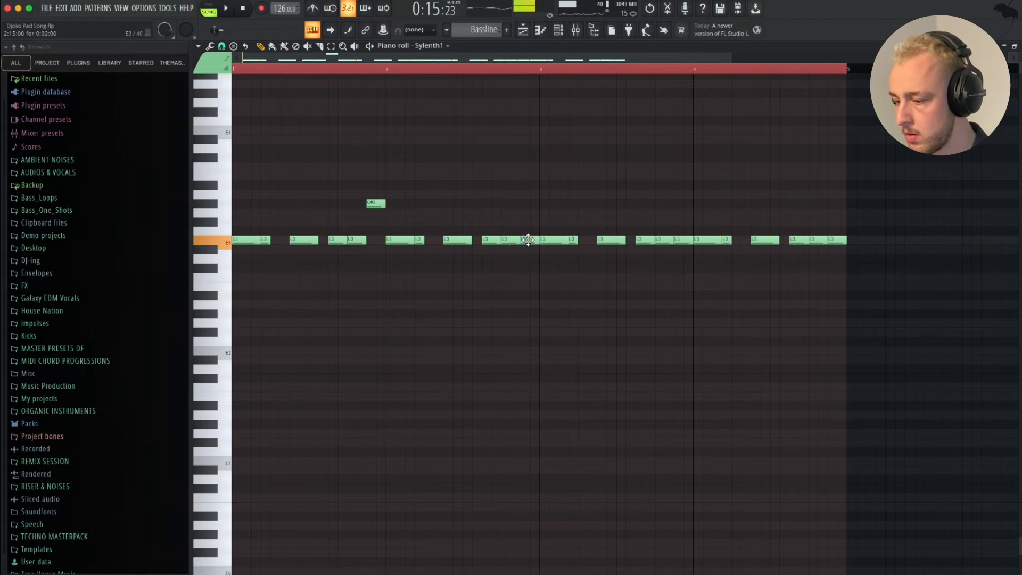
key(ctrl+Up)
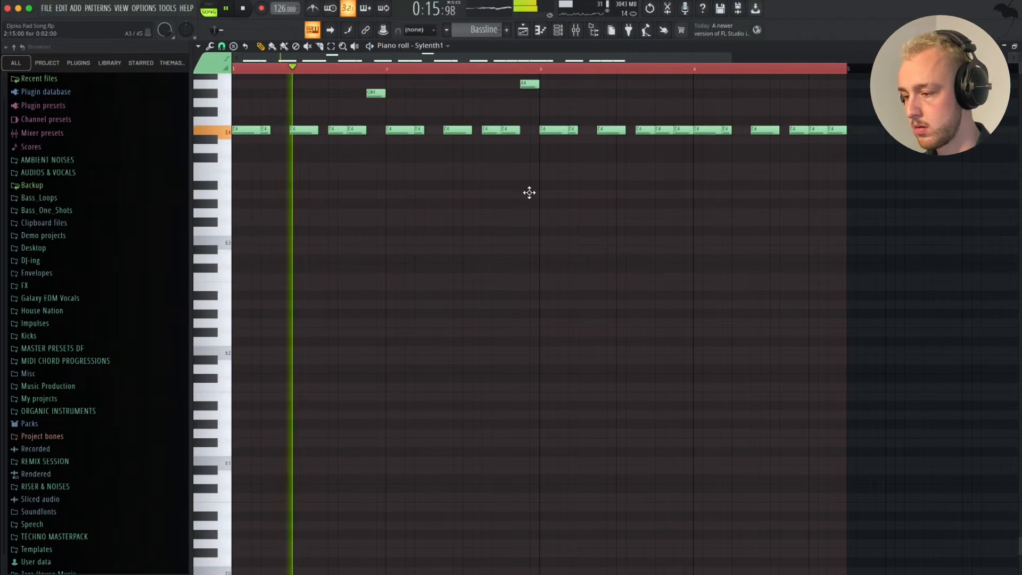
scroll(529, 193, up, 5)
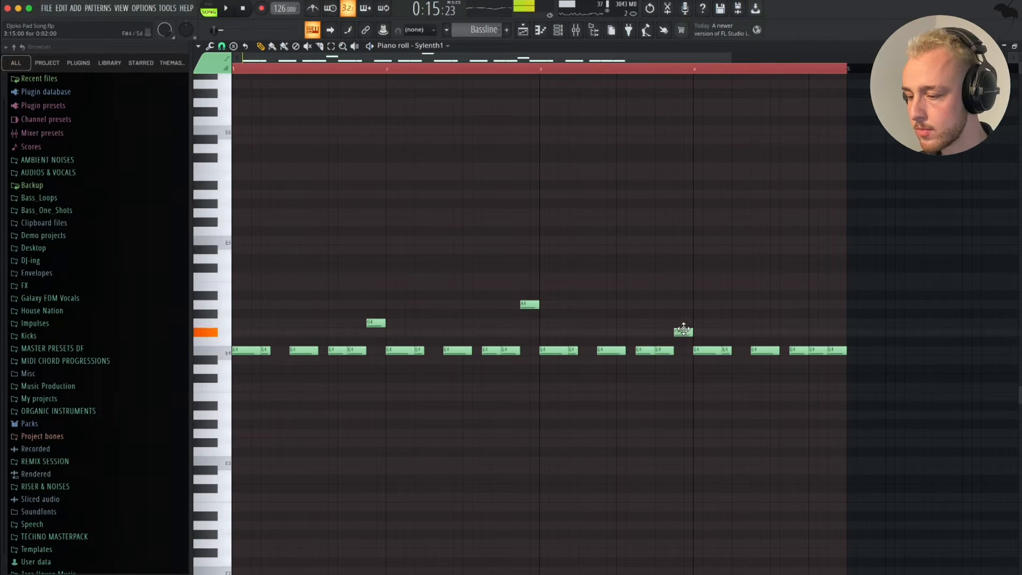
click(699, 69)
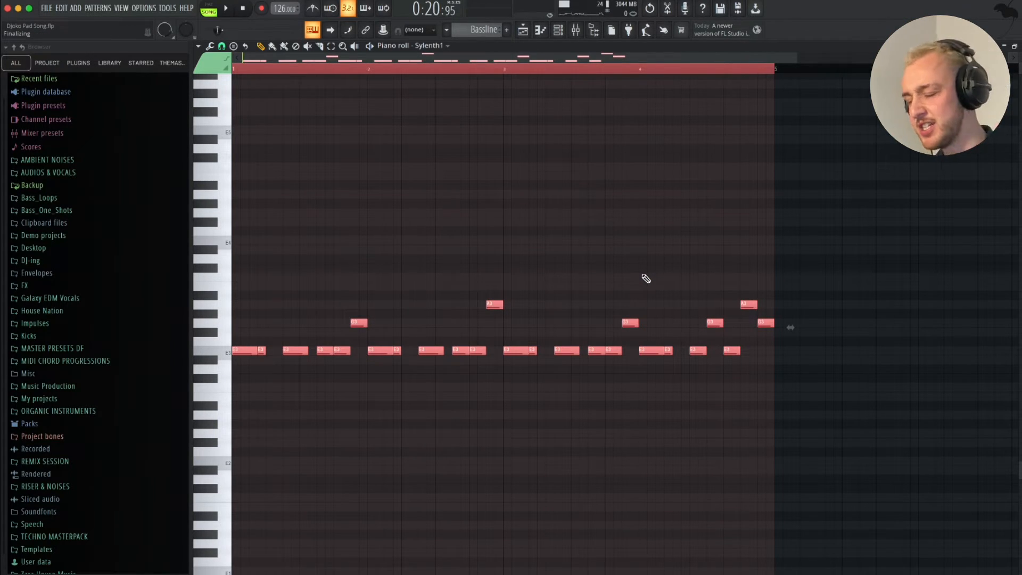
- Delete all bassline notes and try out notes live on the Sylenth1 bass
key(Delete)
scroll(558, 248, up, 2)
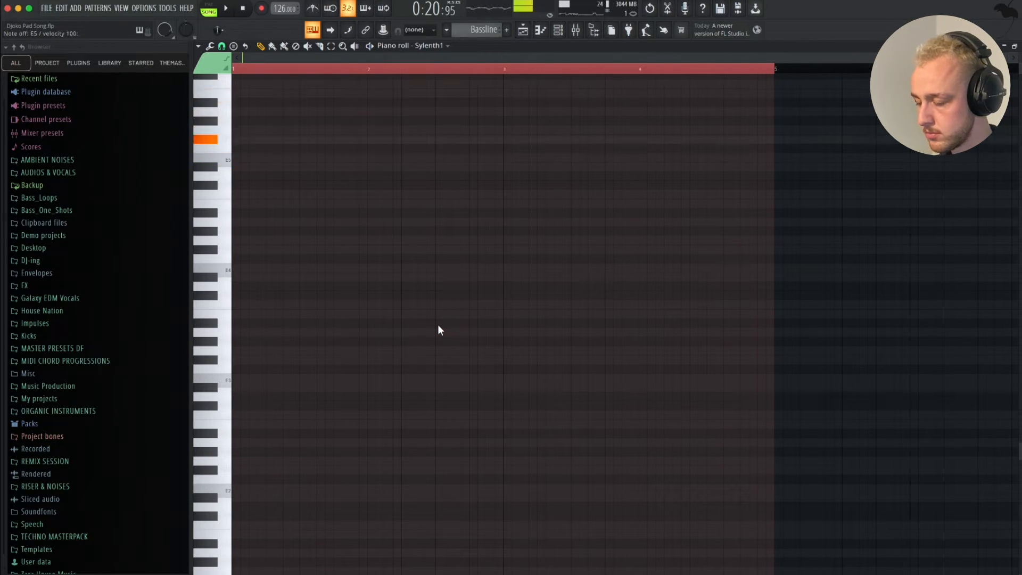
scroll(439, 326, up, 2)
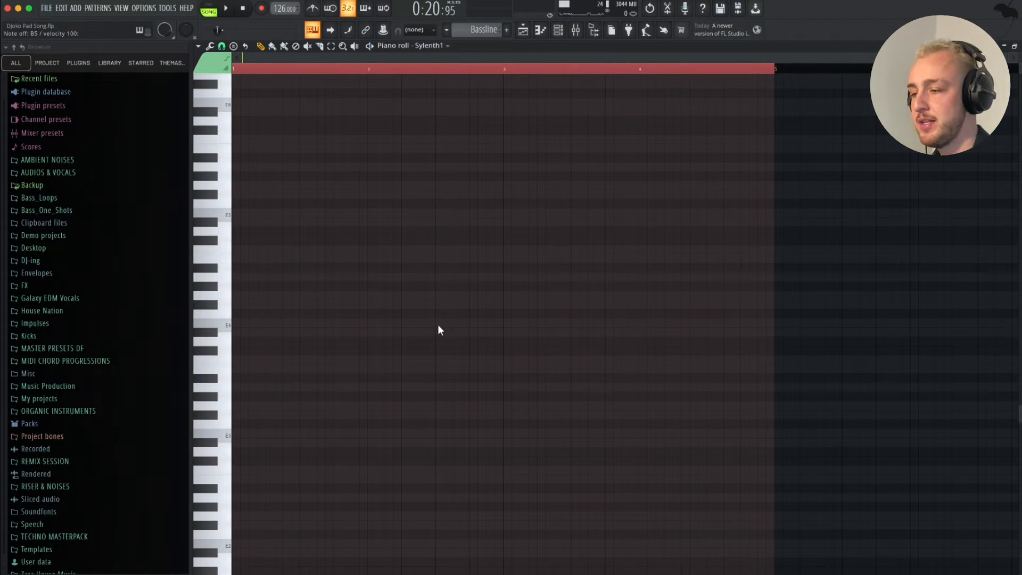
scroll(505, 129, up, 1)
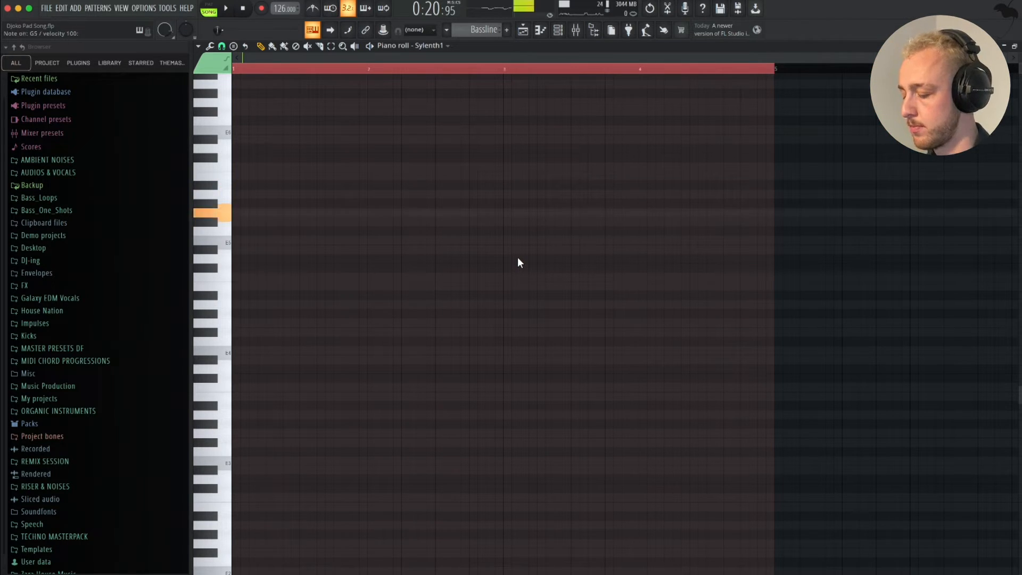
- Improvise over the looping four bars and record the performance live as a new bassline
key(space)
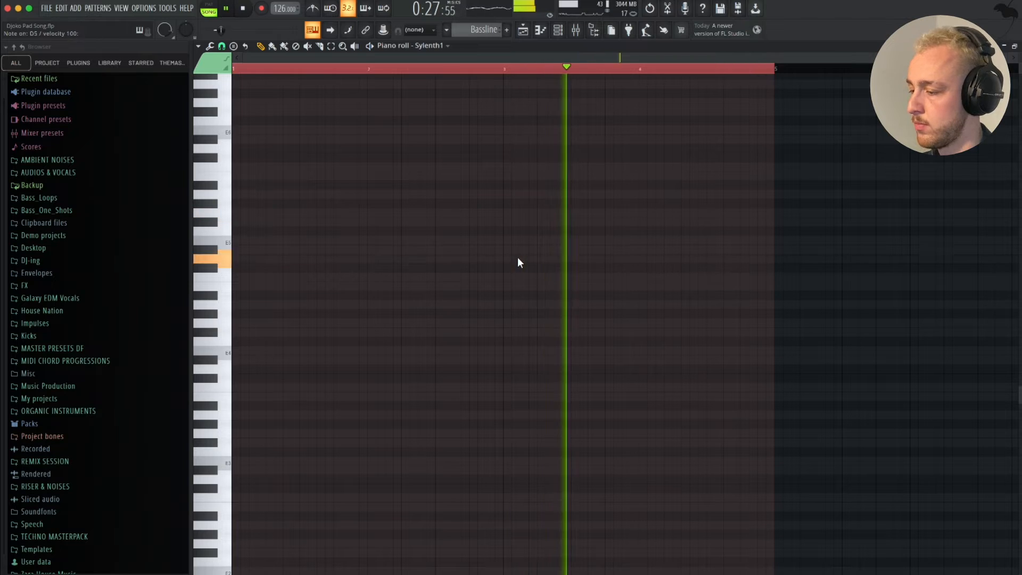
key(space)
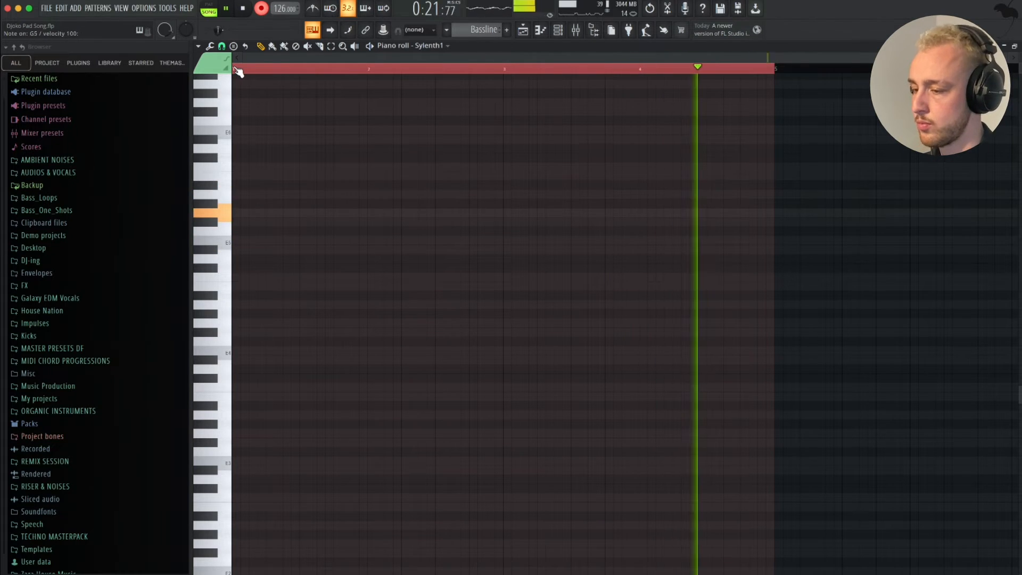
key(space)
scroll(353, 158, up, 2)
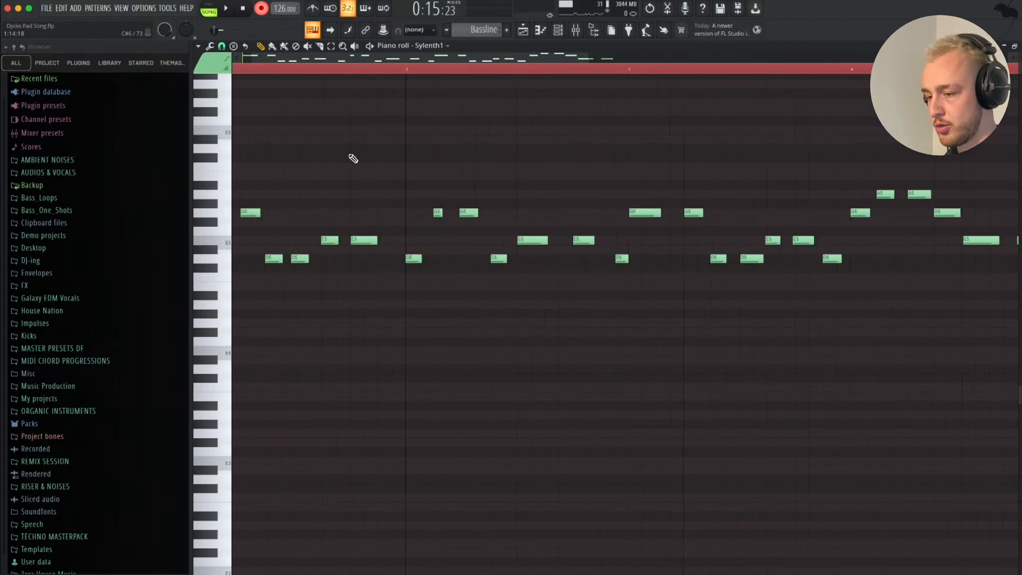
- Quantize the recorded bassline notes to the grid and start playback
scroll(521, 237, up, 3)
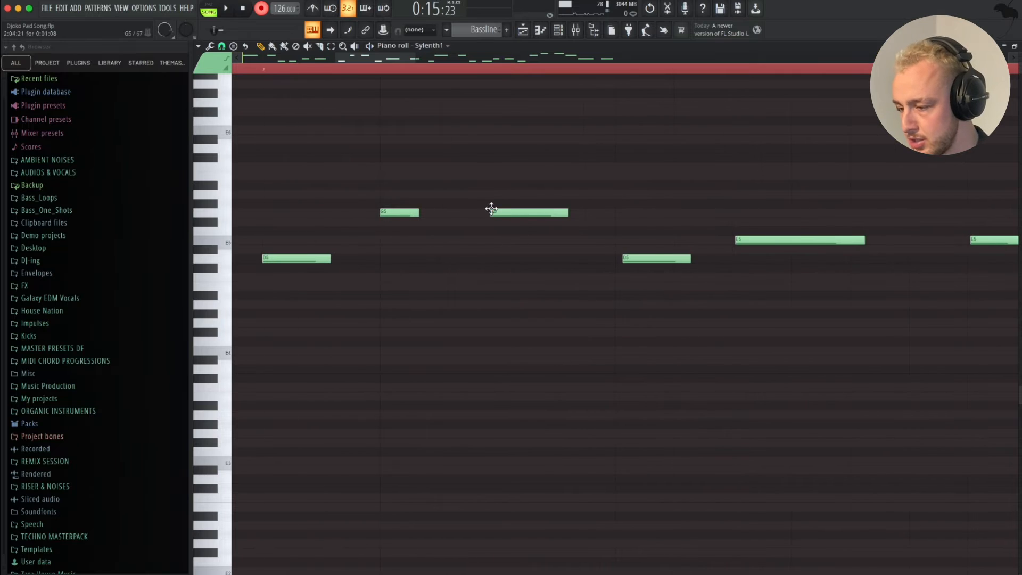
scroll(497, 210, down, 3)
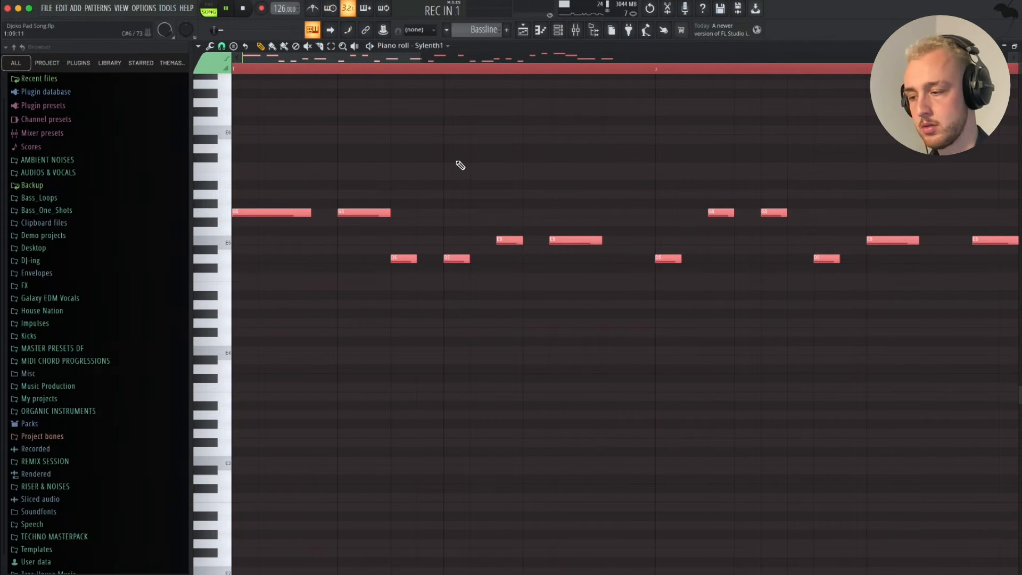
key(space)
- Transpose the recorded bassline down two octaves during playback and deselect the notes
key(ctrl+Down)
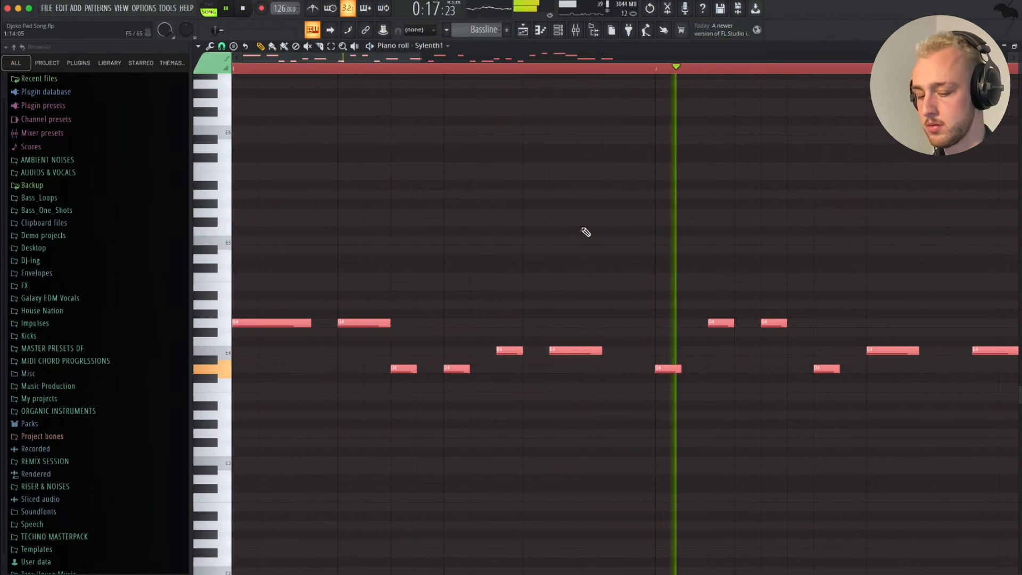
key(ctrl+Down)
scroll(713, 341, down, 3)
scroll(714, 341, down, 4)
scroll(714, 340, right, 2)
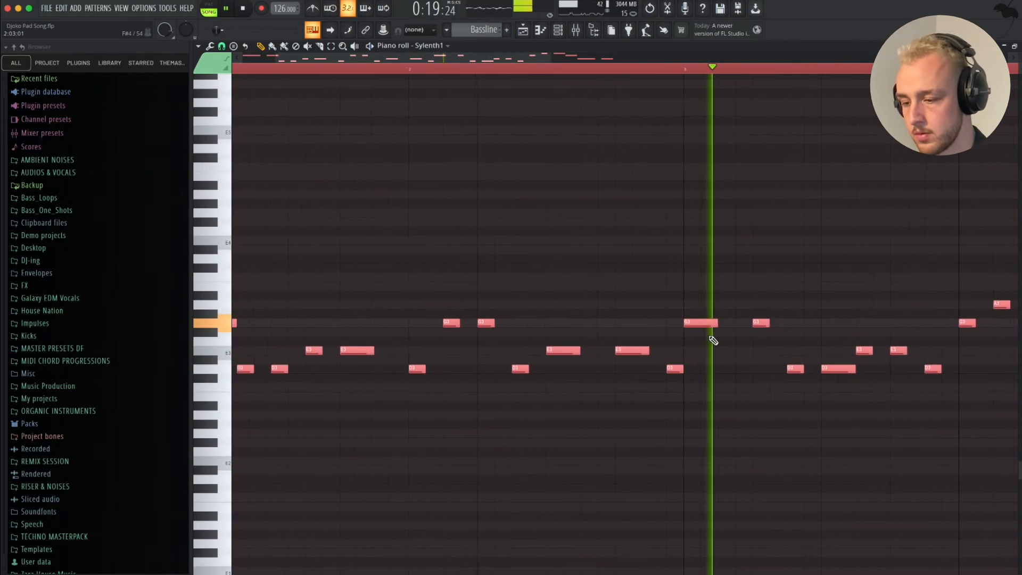
scroll(714, 341, down, 2)
click(841, 204)
right_click(852, 206)
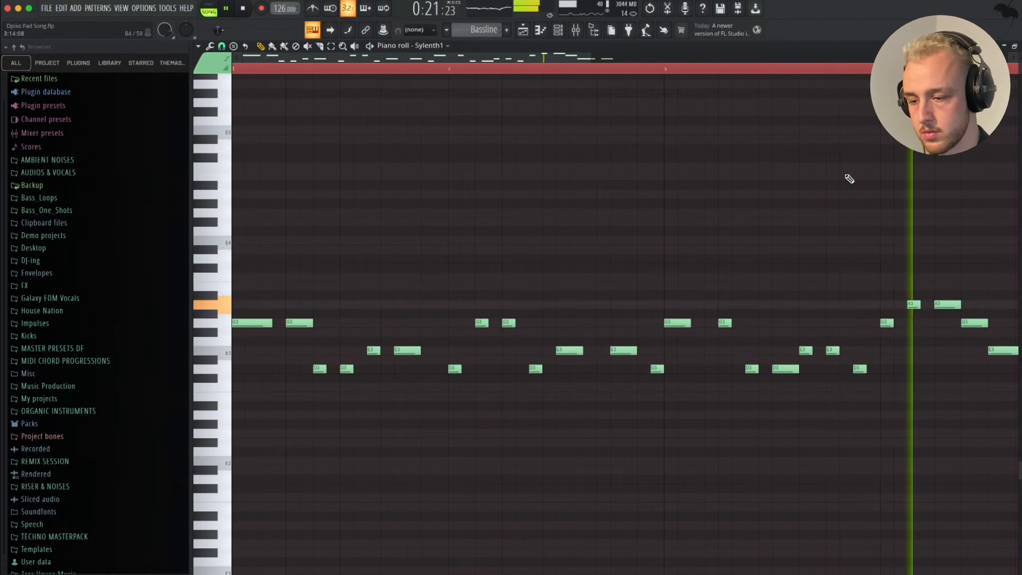
scroll(849, 179, down, 2)
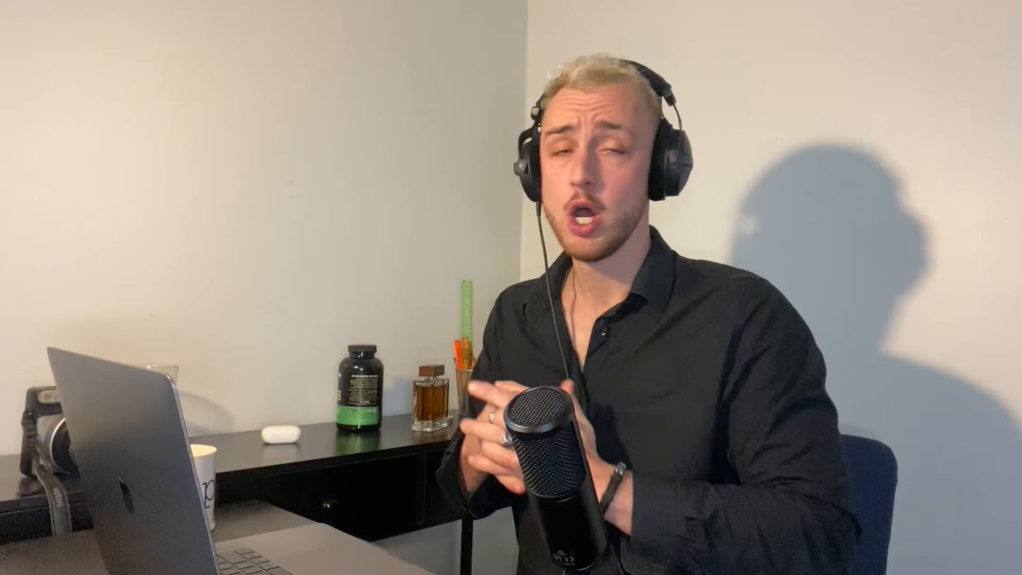